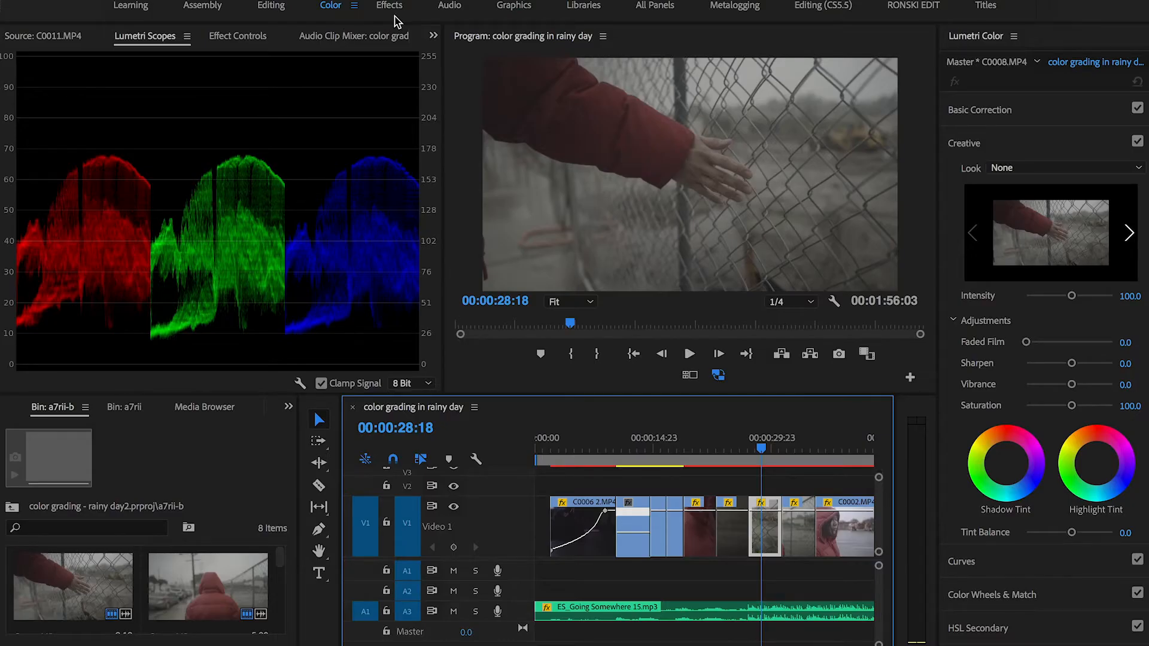
Step: Switch to the Editing workspace and move the playhead to 00:00:29:02 within clip C0008.MP4
{"action": "left_click", "coordinate": [277, 11]}
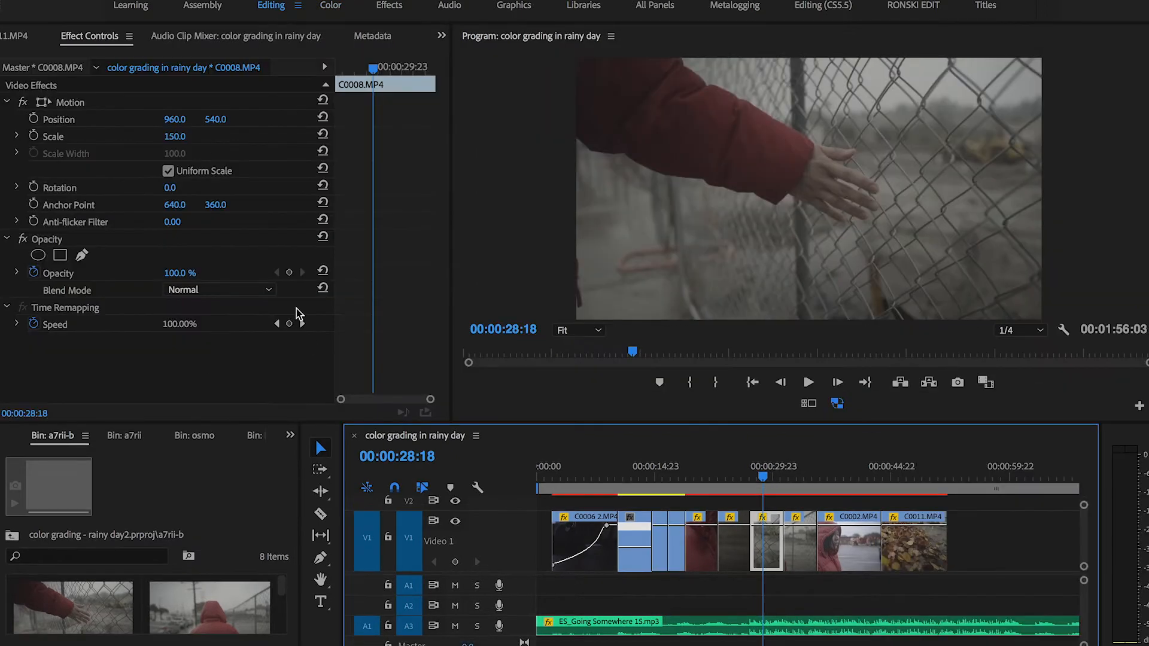
{"action": "left_click", "coordinate": [763, 477]}
{"action": "mouse_move", "coordinate": [764, 479]}
{"action": "left_mouse_down"}
{"action": "mouse_move", "coordinate": [748, 479]}
{"action": "mouse_move", "coordinate": [768, 482]}
{"action": "left_mouse_up"}
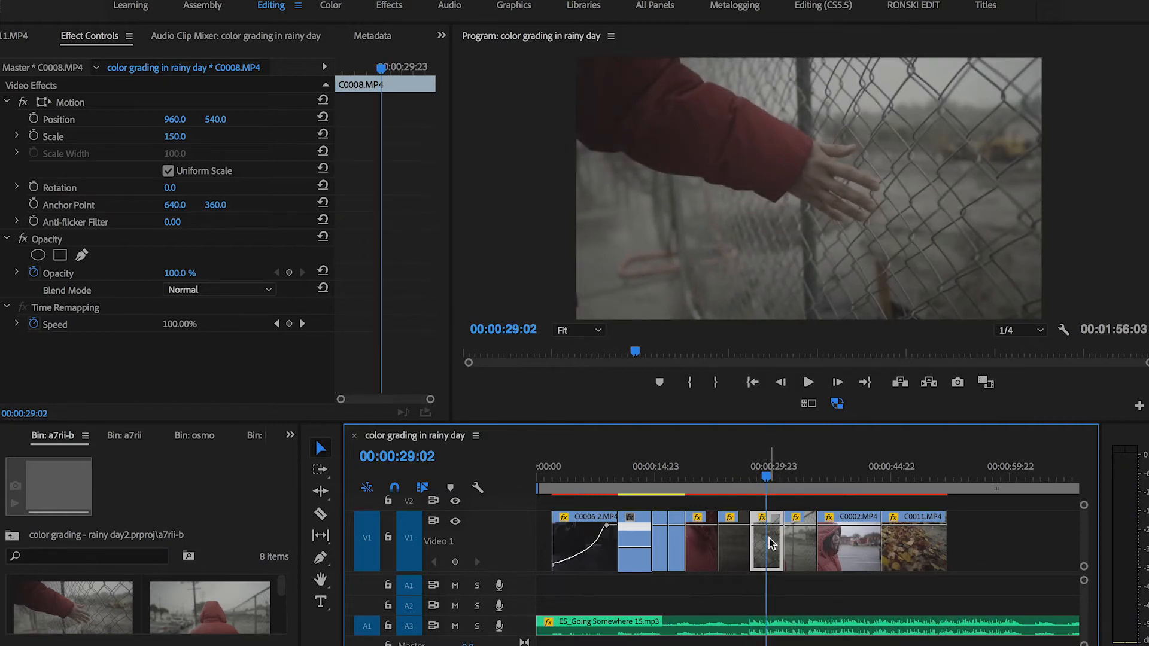
Step: Find the Lumetri Color video effect among the effects and apply it to clip C0008.MP4
{"action": "left_click", "coordinate": [290, 435]}
{"action": "left_click", "coordinate": [365, 597]}
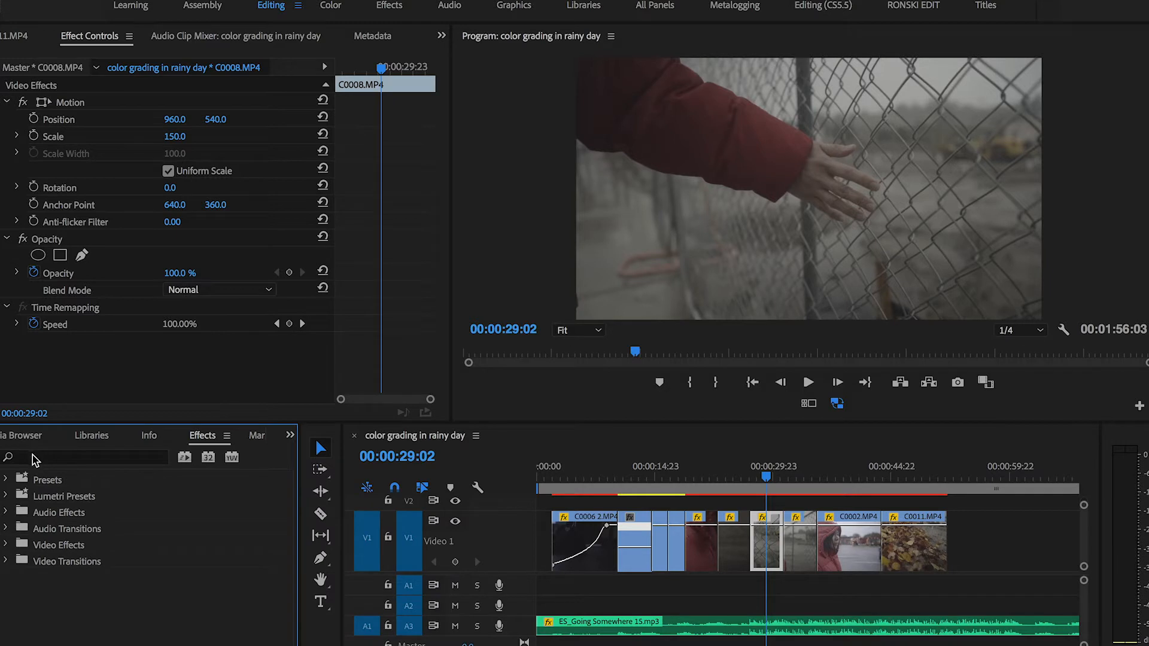
{"action": "left_click", "coordinate": [33, 457]}
{"action": "type", "text": "lum"}
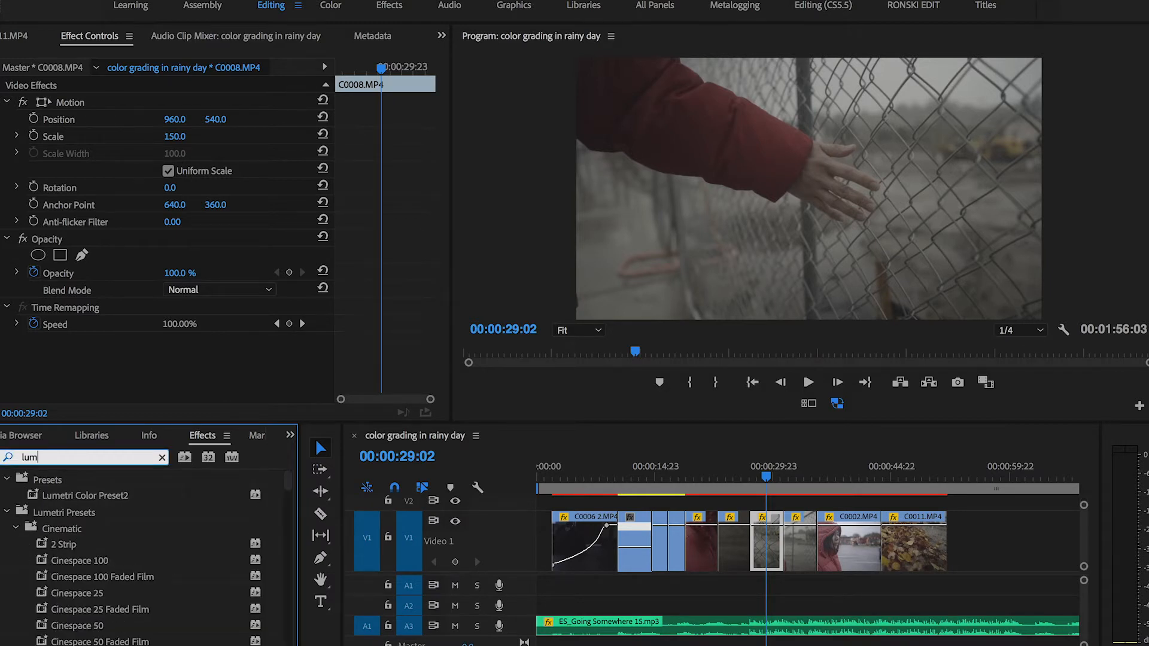
{"action": "type", "text": "etri color"}
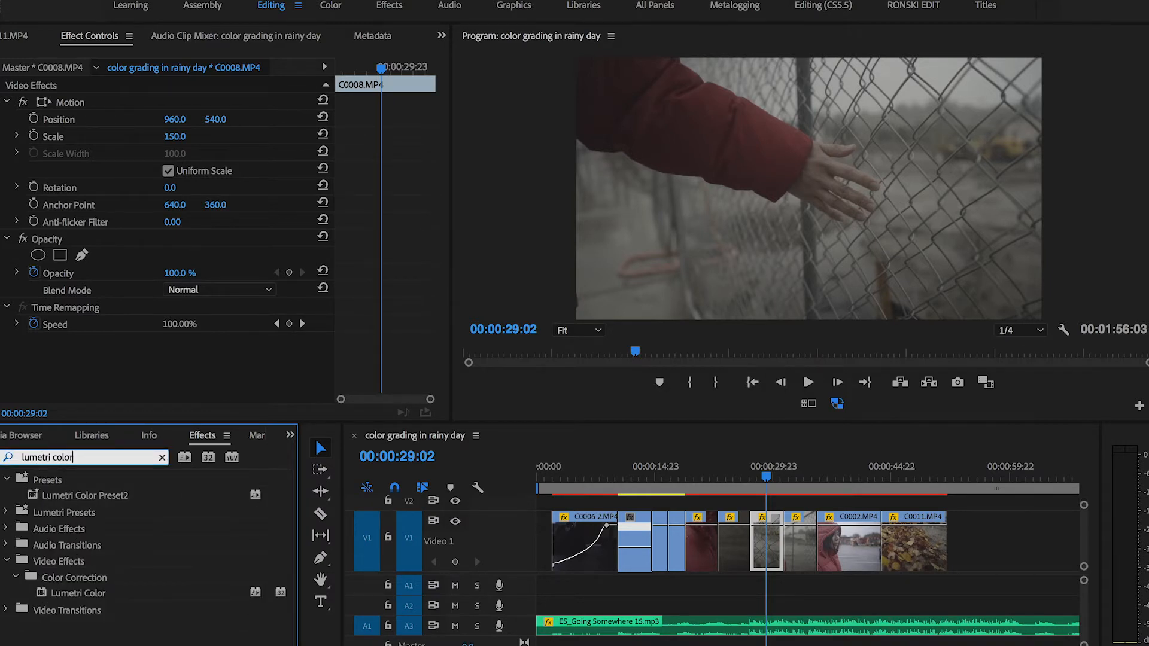
{"action": "double_click", "coordinate": [79, 593]}
Step: Delete the Lumetri Color effect from clip C0008.MP4
{"action": "left_click", "coordinate": [76, 339]}
{"action": "scroll", "coordinate": [76, 339], "scroll_direction": "down", "scroll_amount": 3}
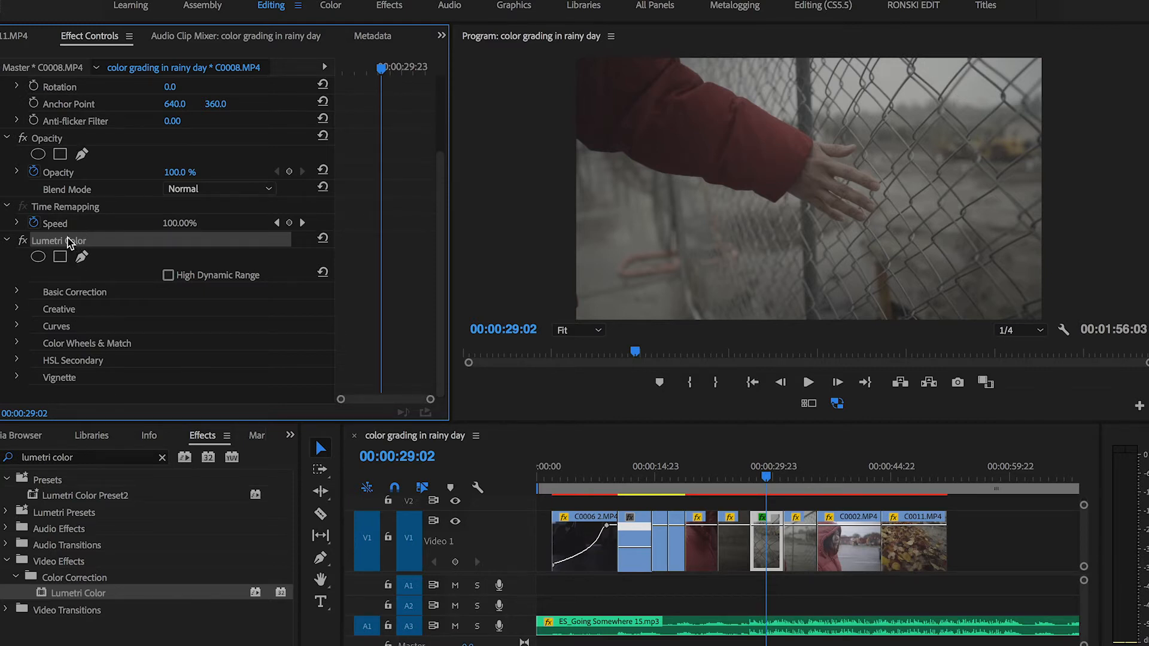
{"action": "key", "text": "Delete"}
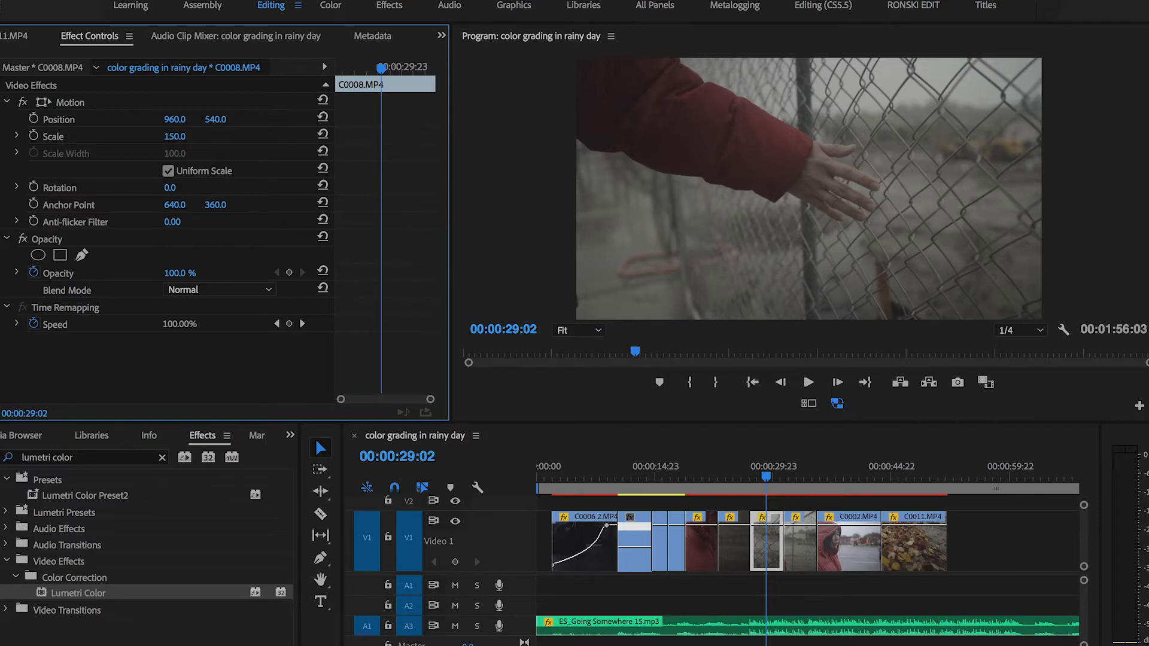
Step: Switch to the Color workspace and display the effect controls of clip C0008.MP4
{"action": "left_click", "coordinate": [331, 7]}
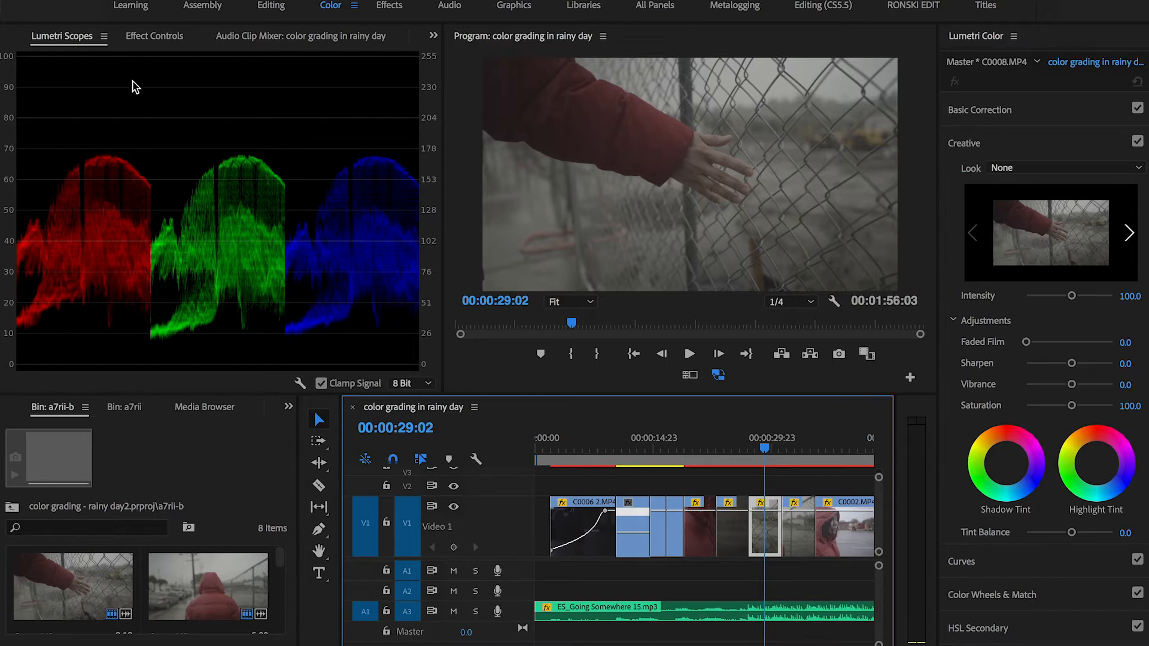
{"action": "left_click", "coordinate": [143, 36]}
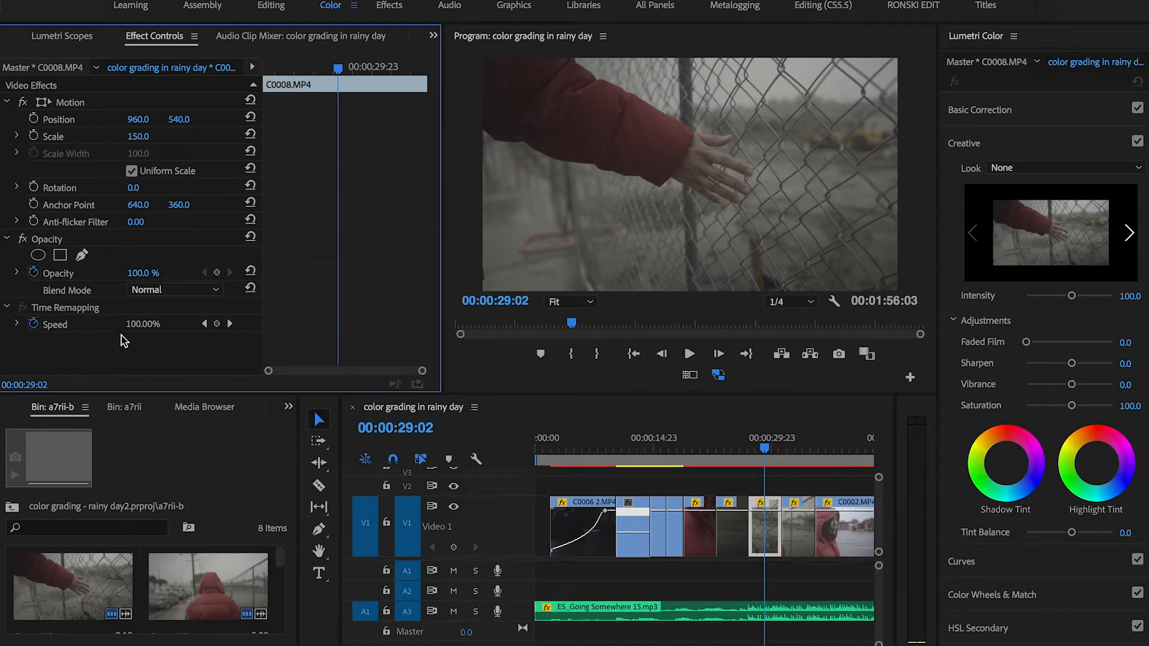
Step: Raise the clip's Exposure to 1.3 in Basic Correction and reset it to 0.0
{"action": "left_click", "coordinate": [1017, 110]}
{"action": "left_click_drag", "start_coordinate": [1071, 293], "coordinate": [1080, 292]}
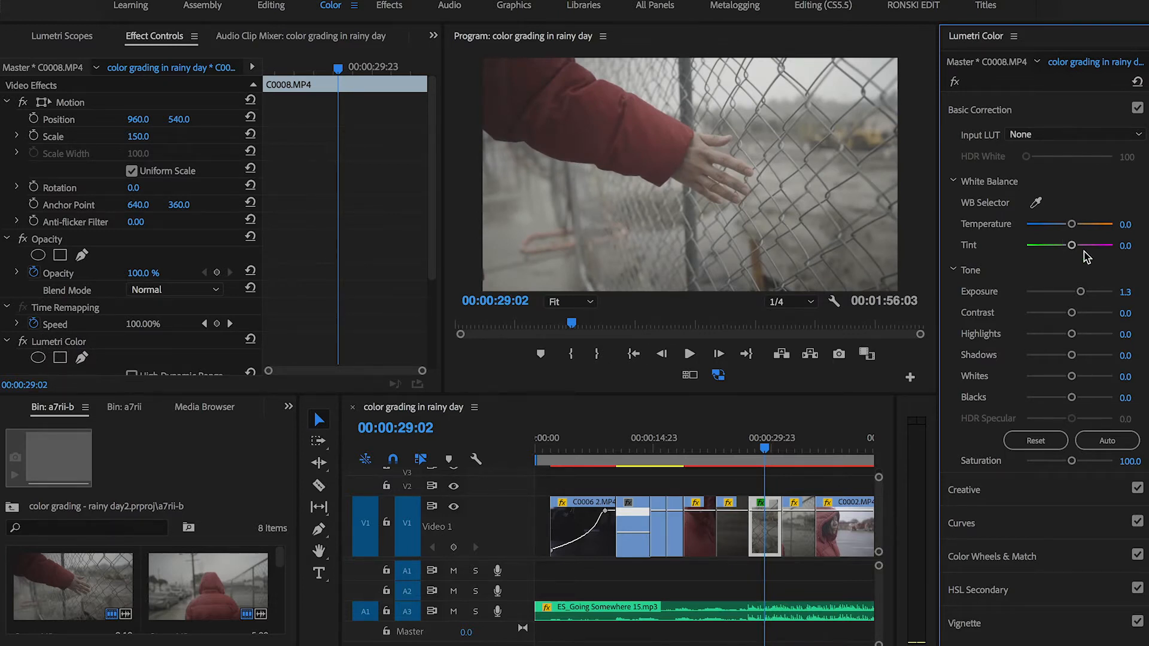
{"action": "double_click", "coordinate": [1080, 292]}
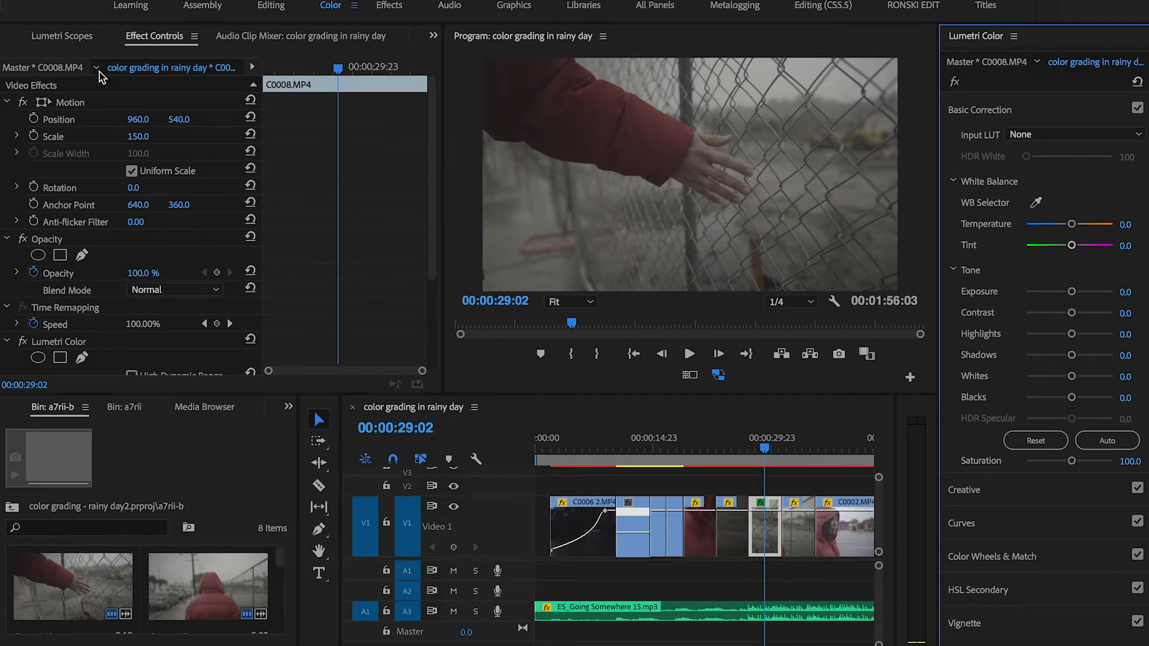
Step: Display the Lumetri Scopes and add Waveform (RGB) and Vectorscope YUV alongside the parade
{"action": "left_click", "coordinate": [63, 38]}
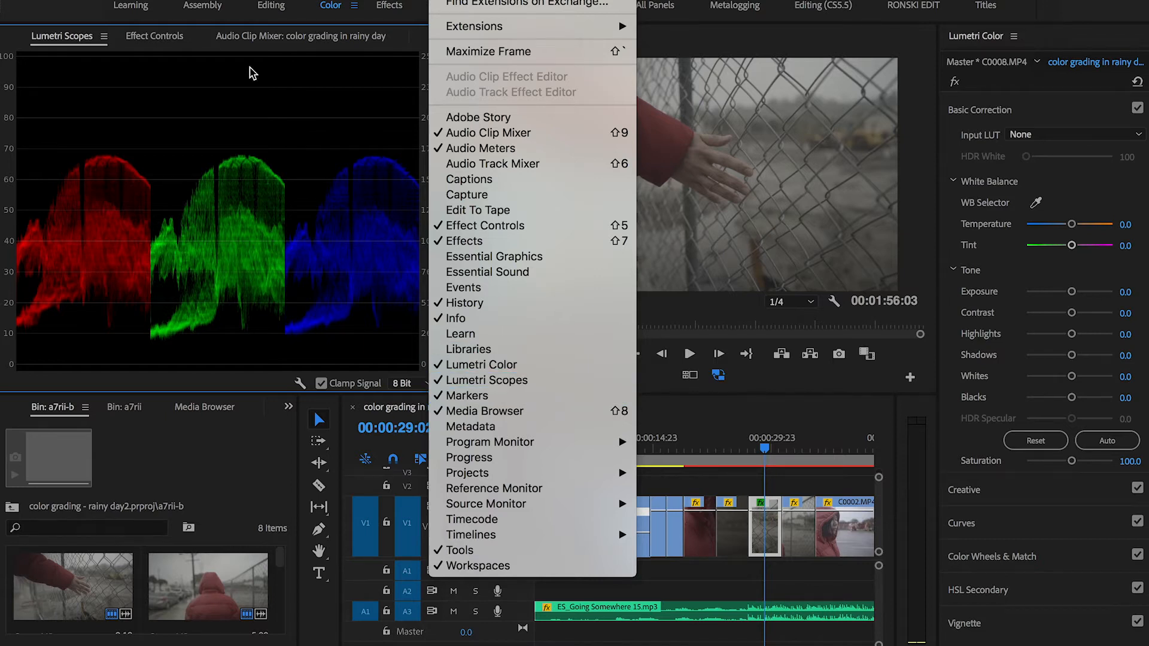
{"action": "left_click", "coordinate": [274, 379]}
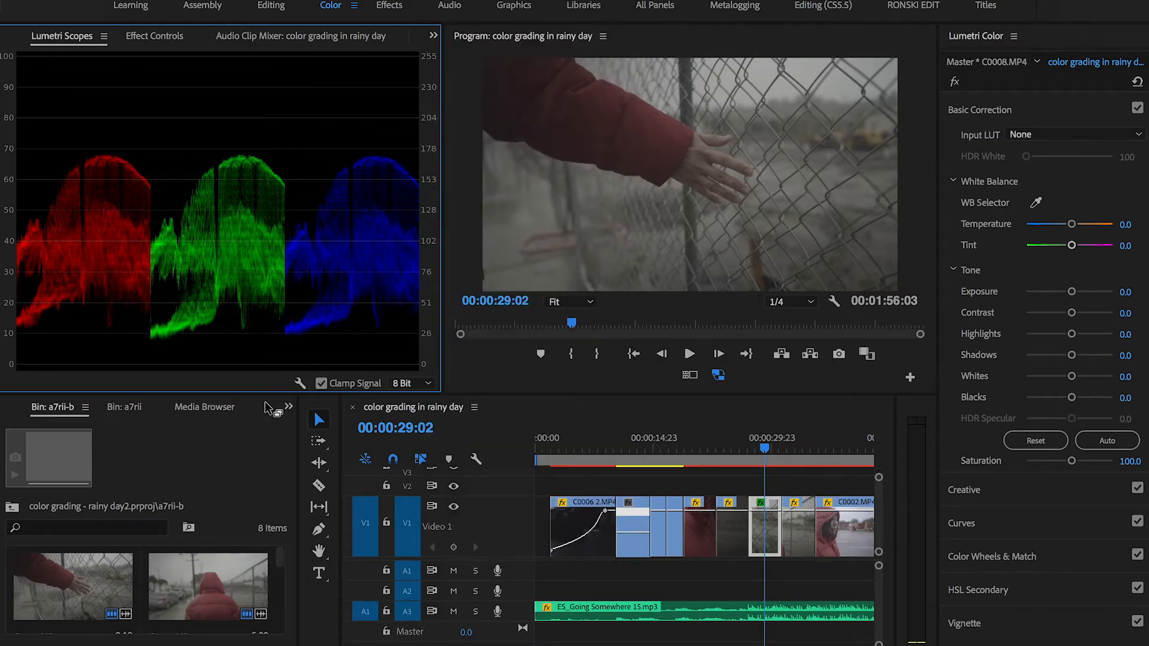
{"action": "left_click", "coordinate": [299, 382]}
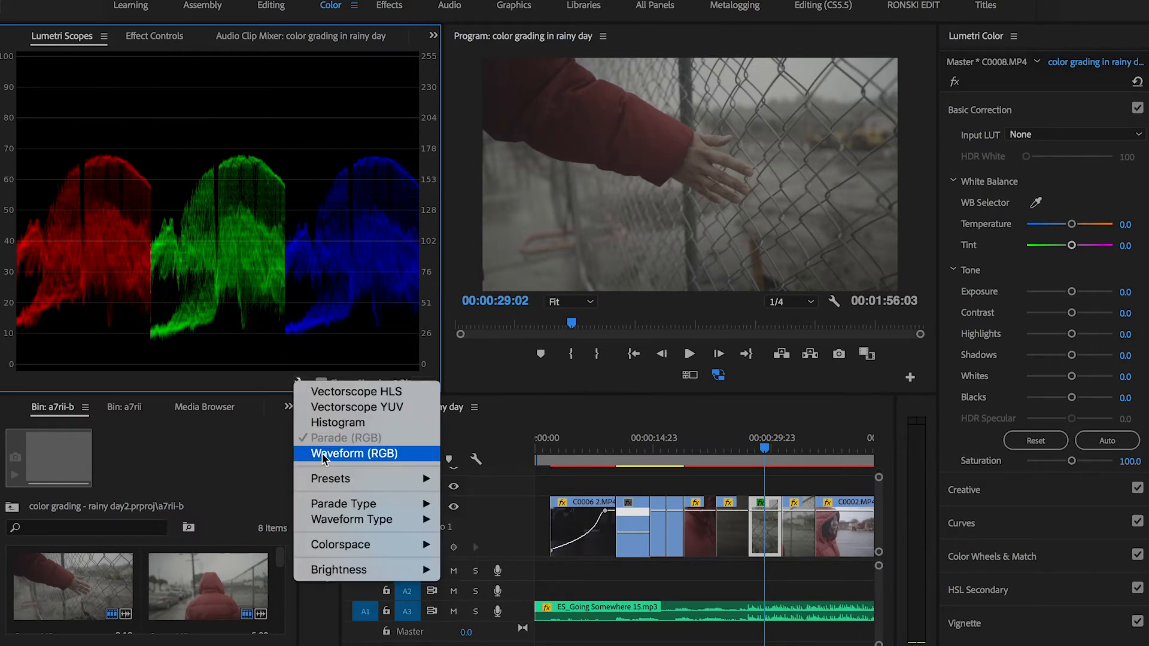
{"action": "left_click", "coordinate": [323, 455]}
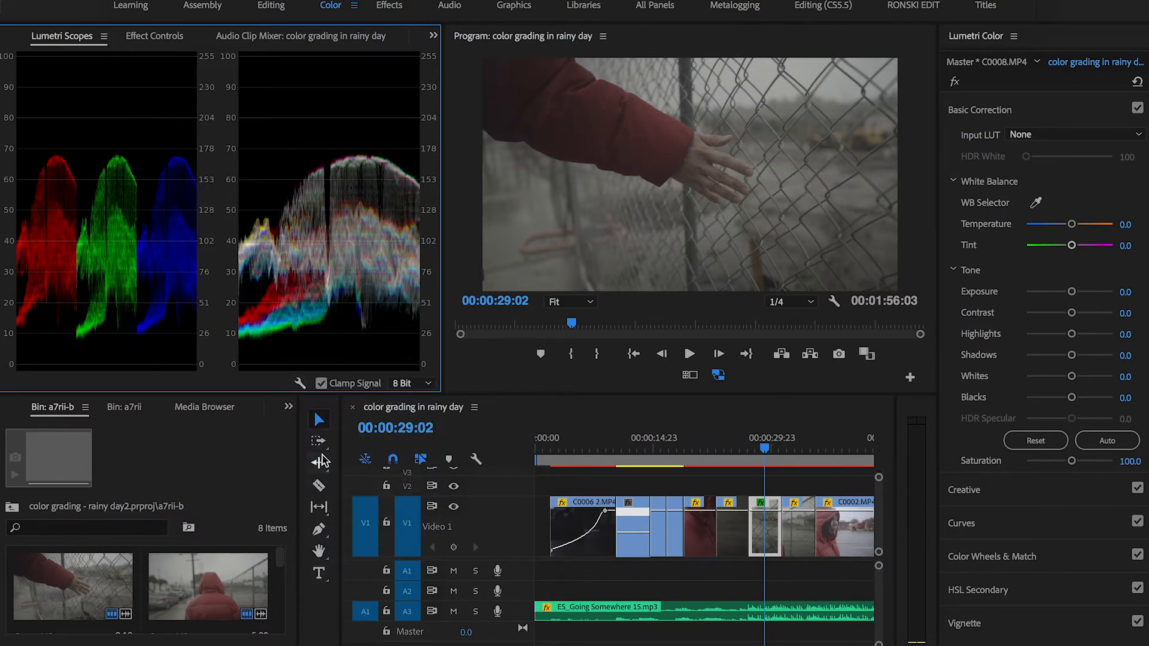
{"action": "left_click", "coordinate": [299, 383]}
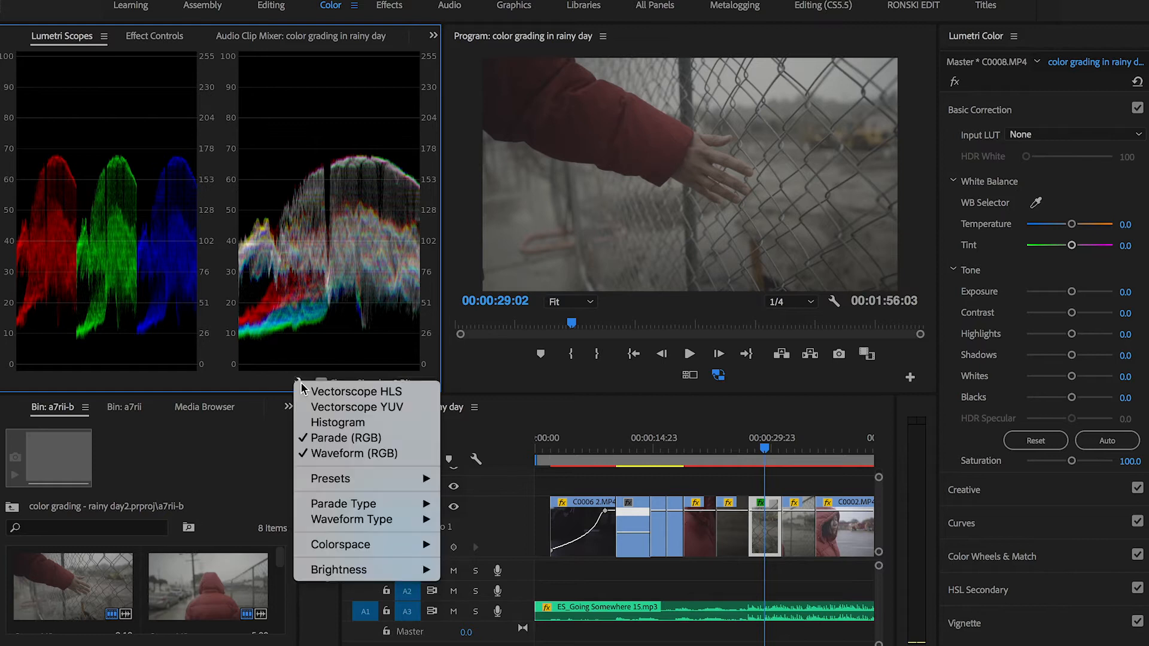
{"action": "left_click", "coordinate": [317, 411]}
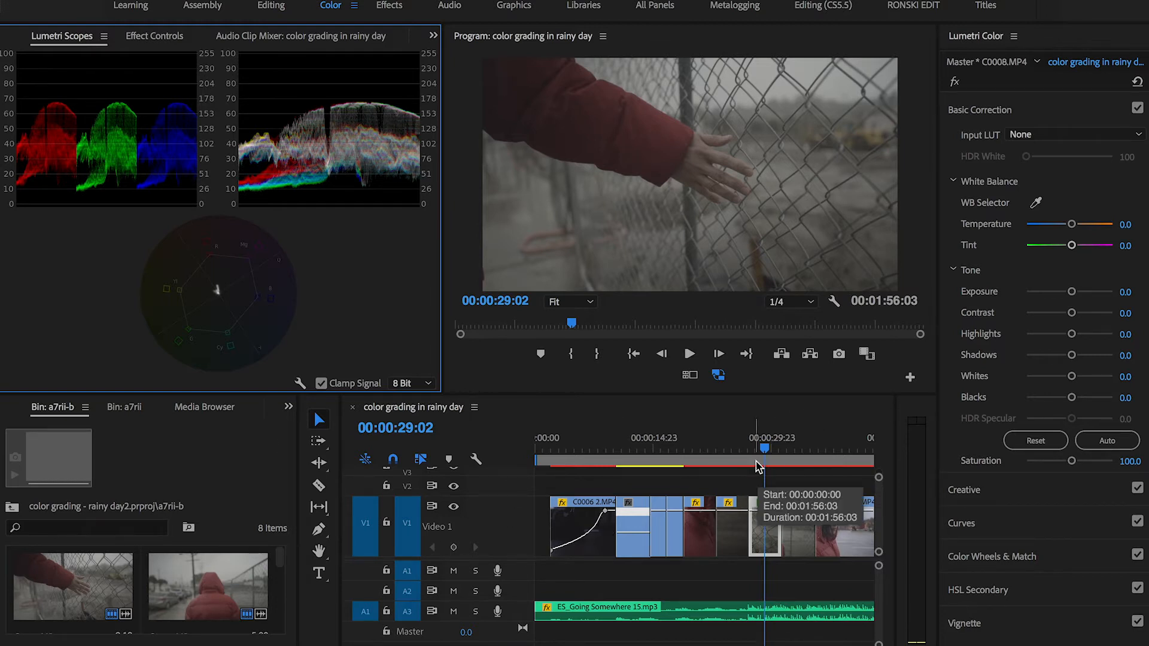
Step: Hide the Vectorscope YUV scope and toggle Waveform (RGB) off and back on beside the parade
{"action": "left_click", "coordinate": [300, 383]}
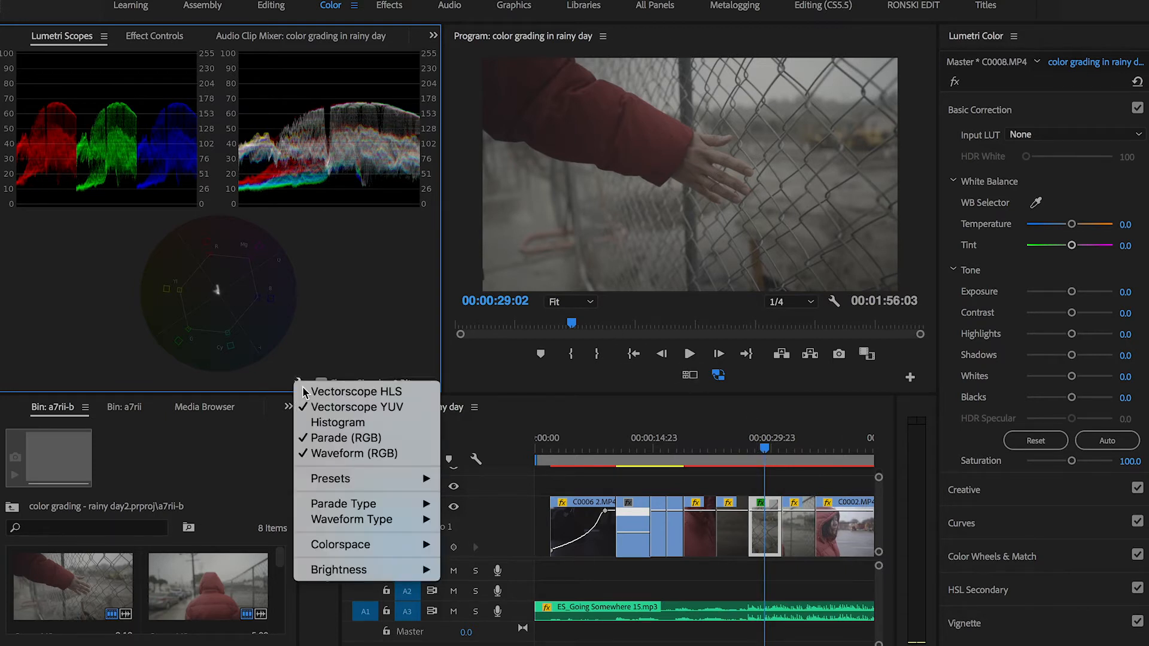
{"action": "left_click", "coordinate": [335, 408]}
{"action": "left_click", "coordinate": [300, 384]}
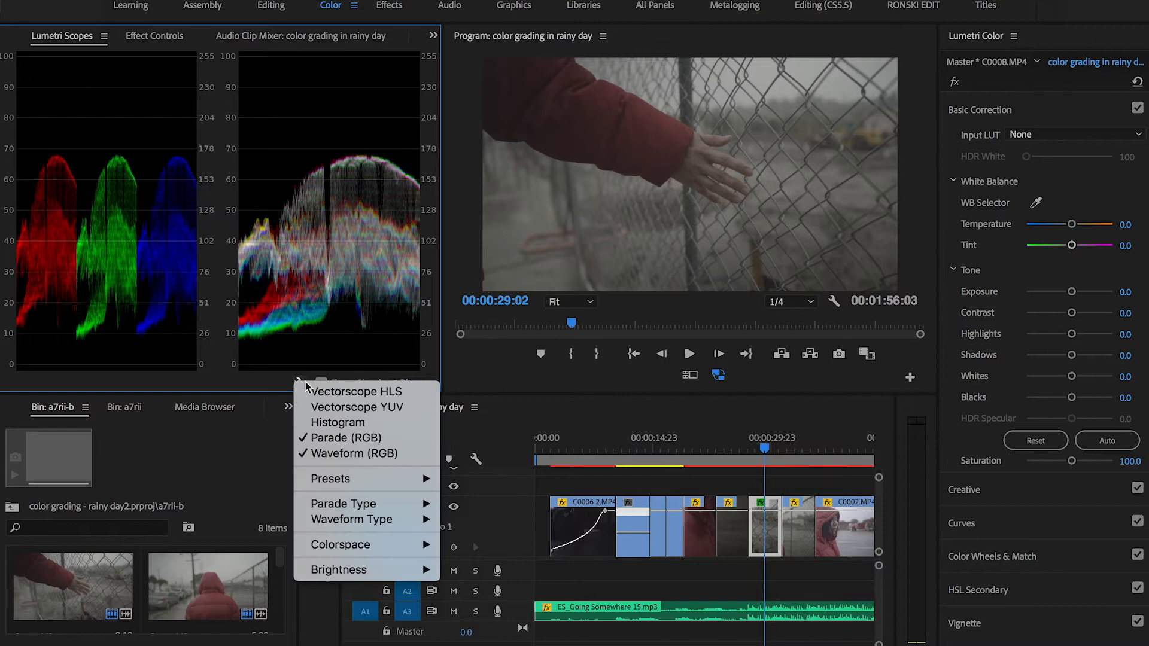
{"action": "left_click", "coordinate": [326, 455]}
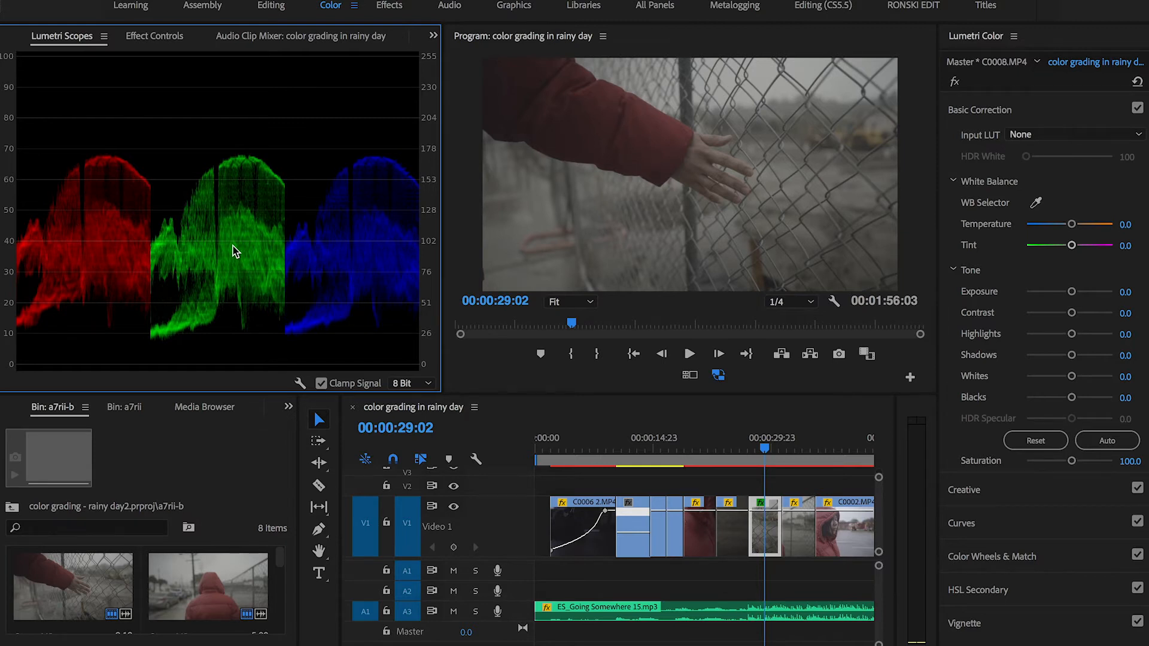
{"action": "left_click", "coordinate": [300, 383]}
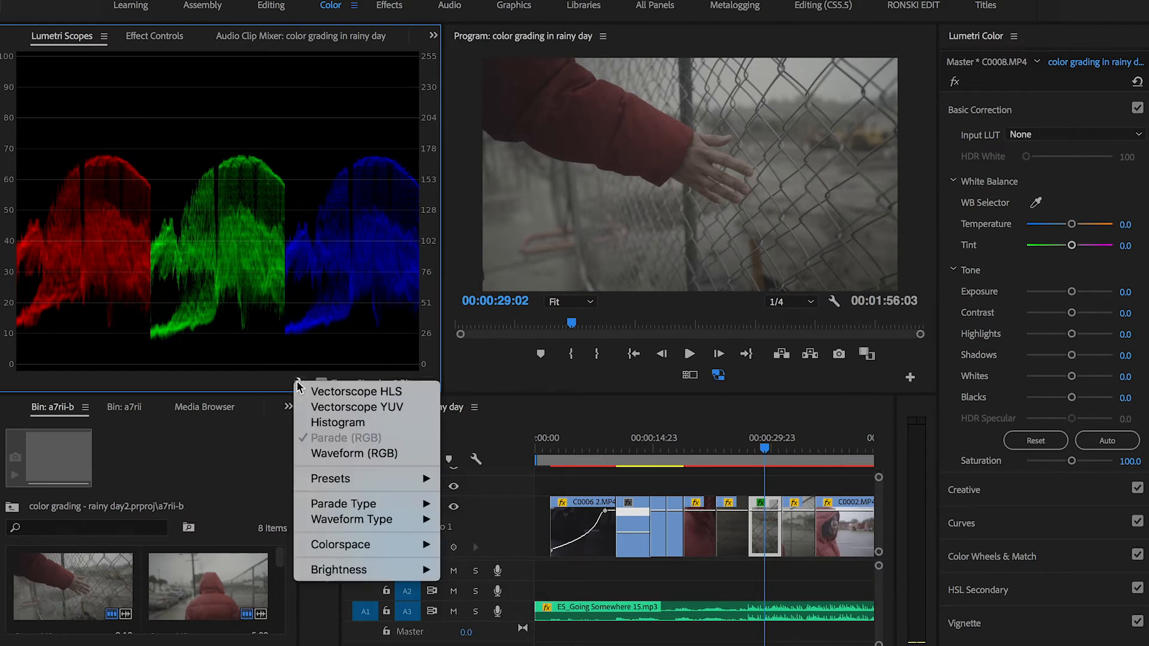
{"action": "left_click", "coordinate": [317, 455]}
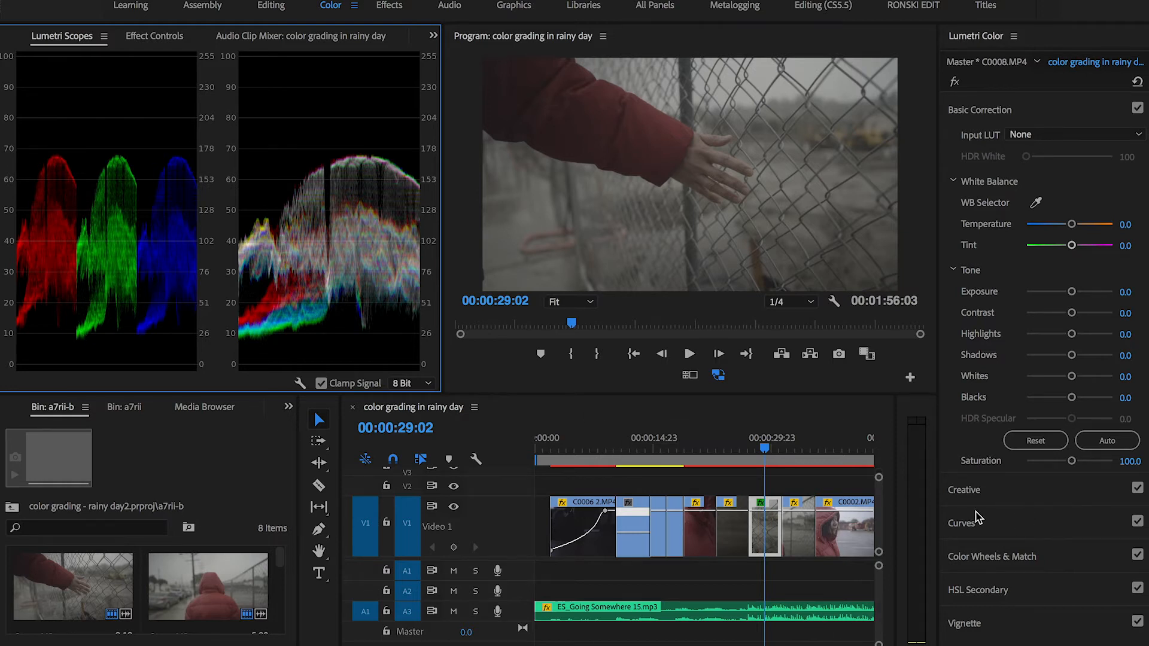
Step: Lift the black point of the green RGB curve slightly to add a little green to the shadows
{"action": "left_click", "coordinate": [986, 526]}
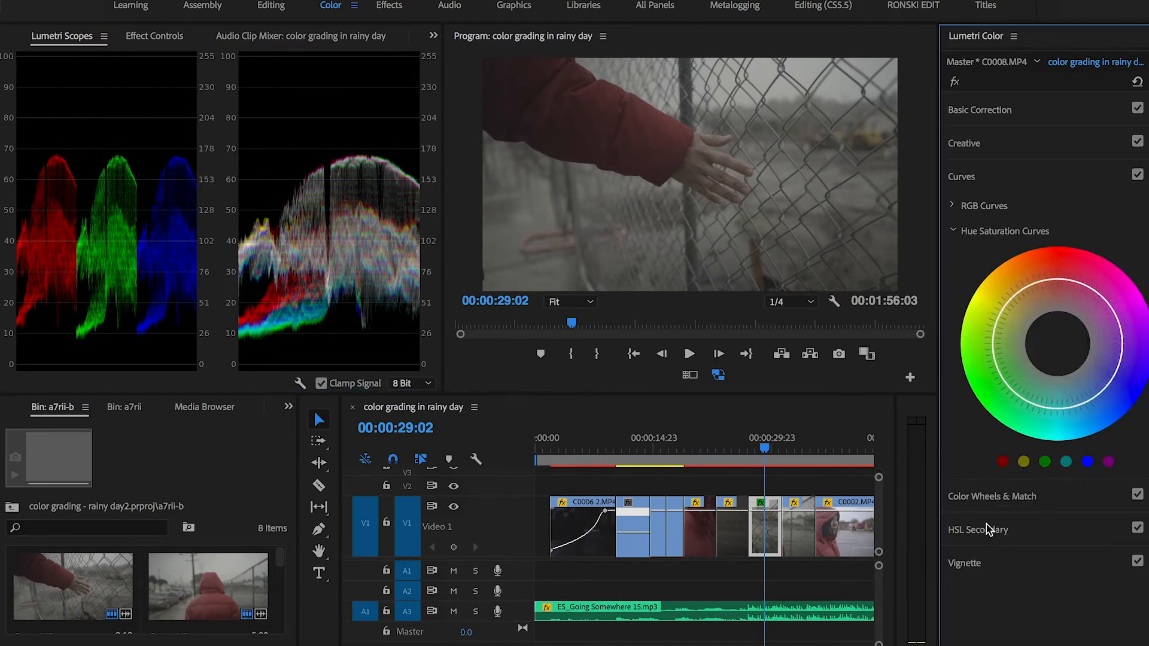
{"action": "left_click", "coordinate": [953, 205]}
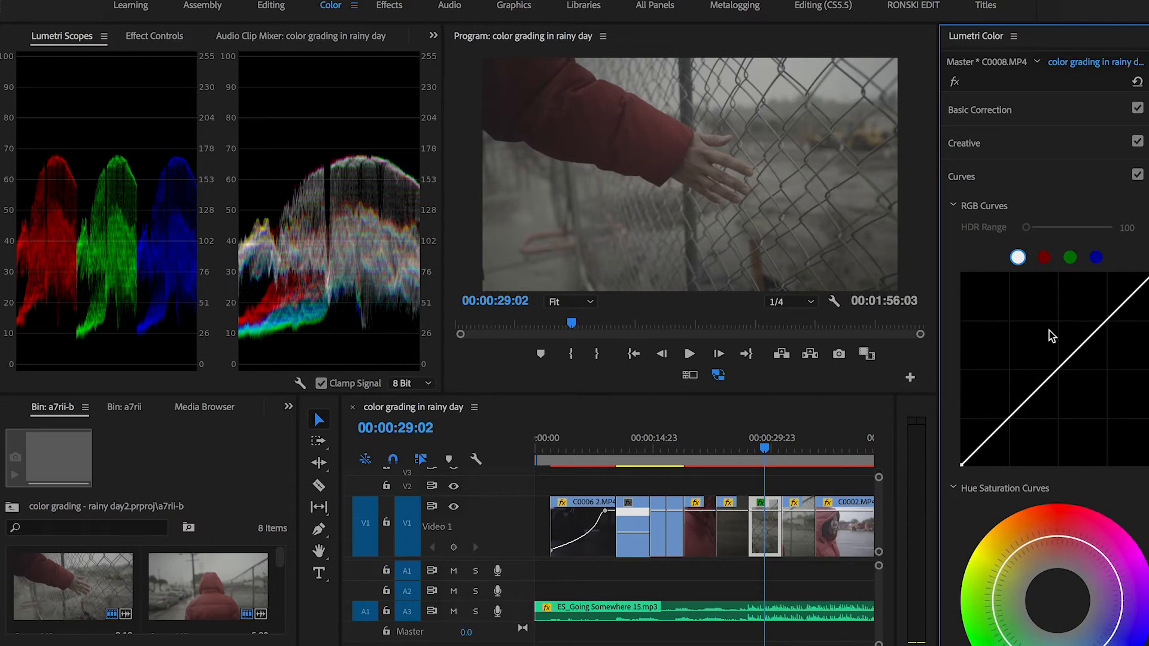
{"action": "left_click", "coordinate": [1070, 258]}
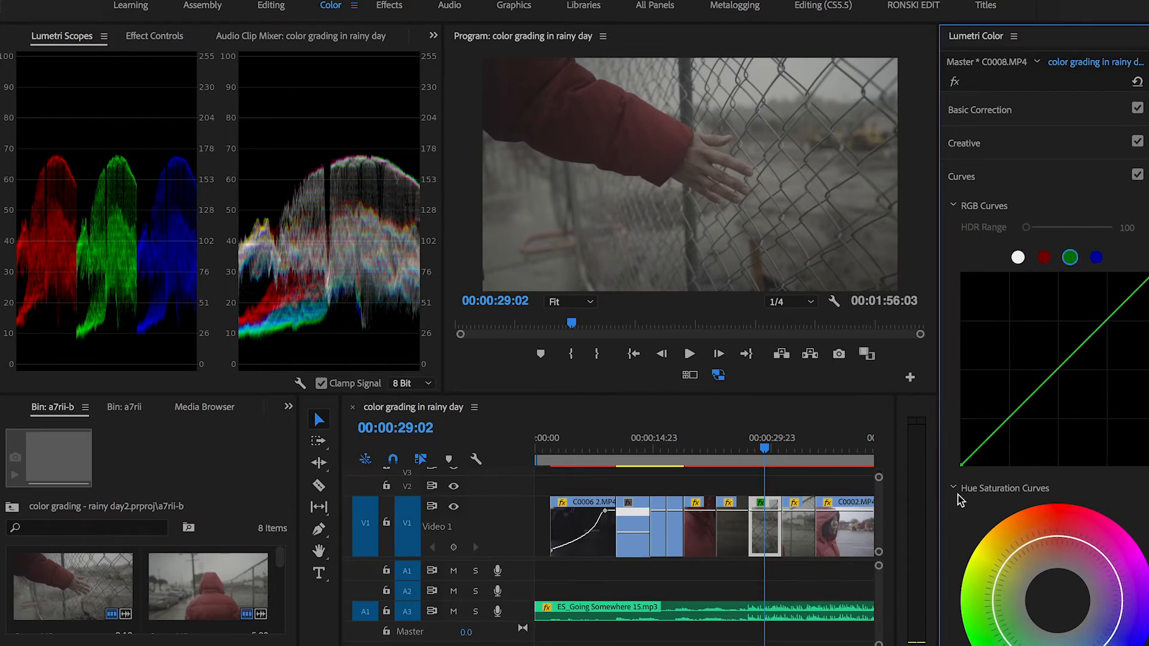
{"action": "left_click_drag", "start_coordinate": [963, 470], "coordinate": [962, 463]}
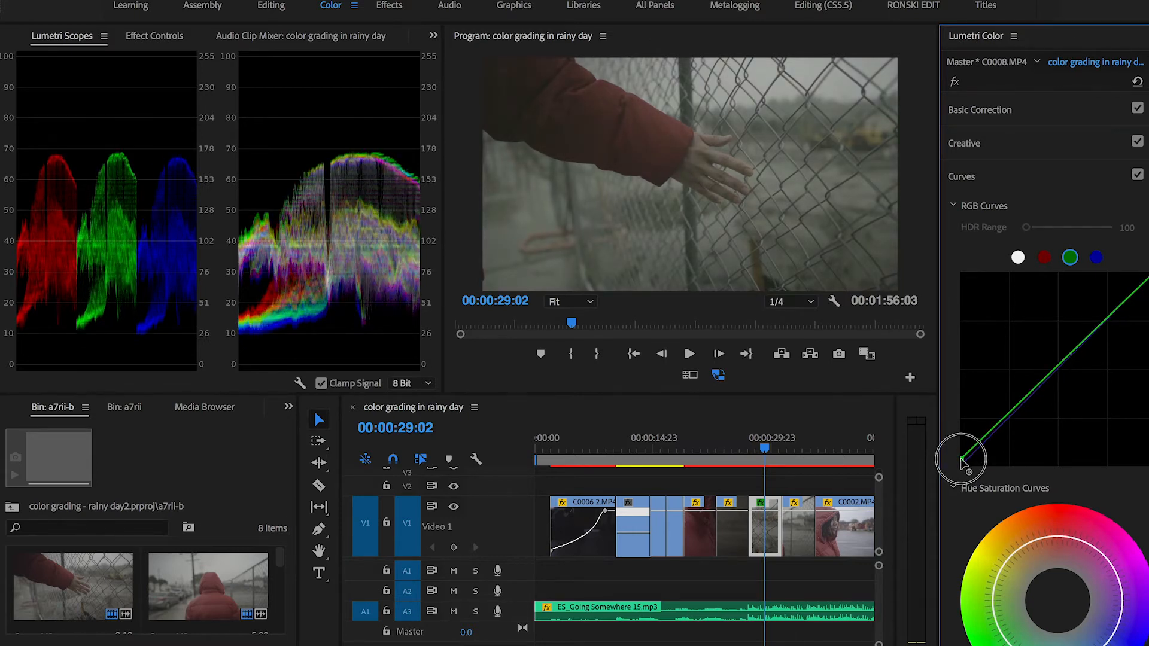
{"action": "left_click_drag", "start_coordinate": [961, 461], "coordinate": [961, 462]}
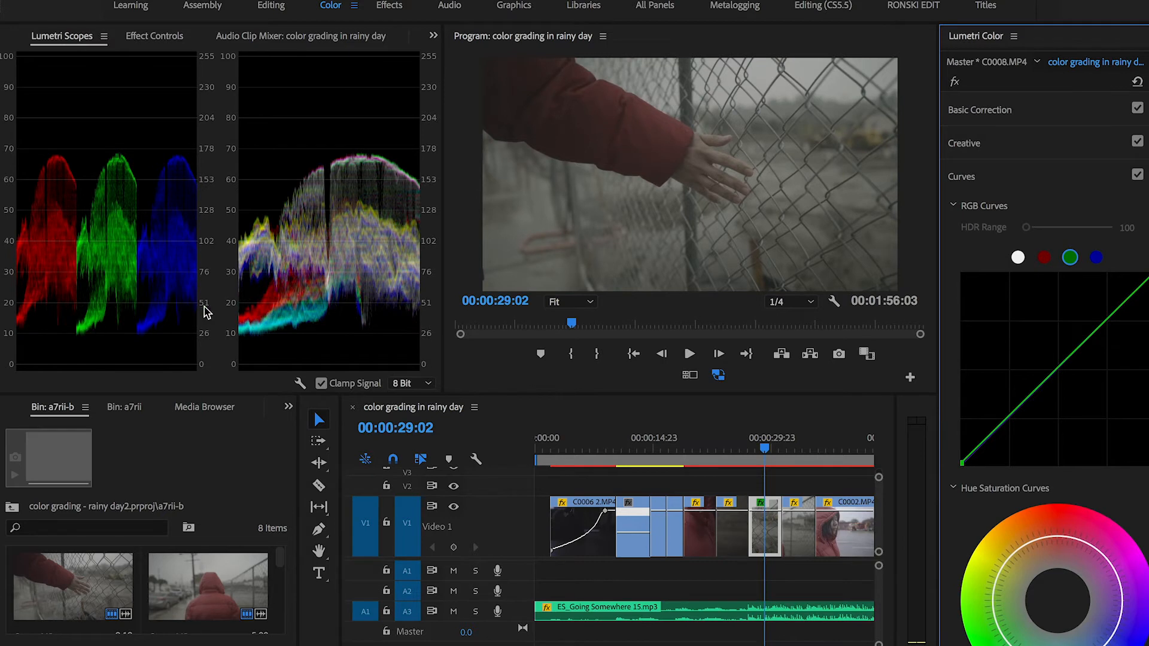
Step: On the red RGB curve, shift the black point slightly inward to reduce red shadows and pull the white point slightly inward
{"action": "left_click", "coordinate": [1044, 257]}
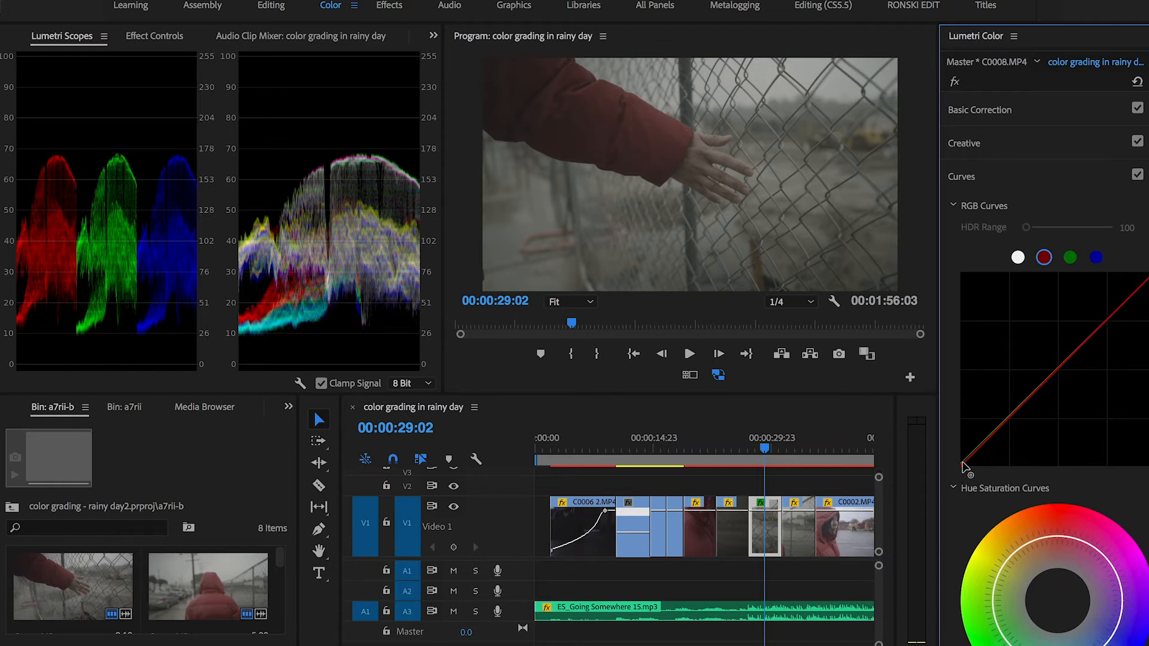
{"action": "left_click_drag", "start_coordinate": [962, 468], "coordinate": [966, 467]}
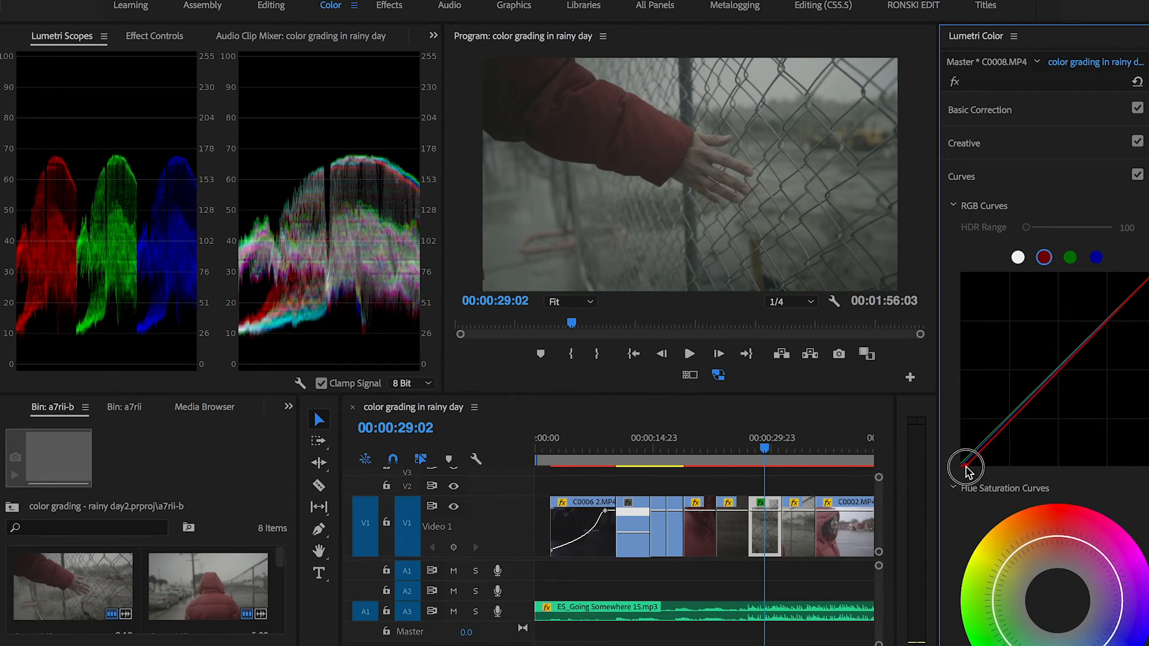
{"action": "left_click_drag", "start_coordinate": [965, 467], "coordinate": [965, 468]}
{"action": "mouse_move", "coordinate": [1145, 277]}
{"action": "left_mouse_down"}
{"action": "mouse_move", "coordinate": [1139, 269]}
{"action": "mouse_move", "coordinate": [1146, 276]}
{"action": "left_mouse_up"}
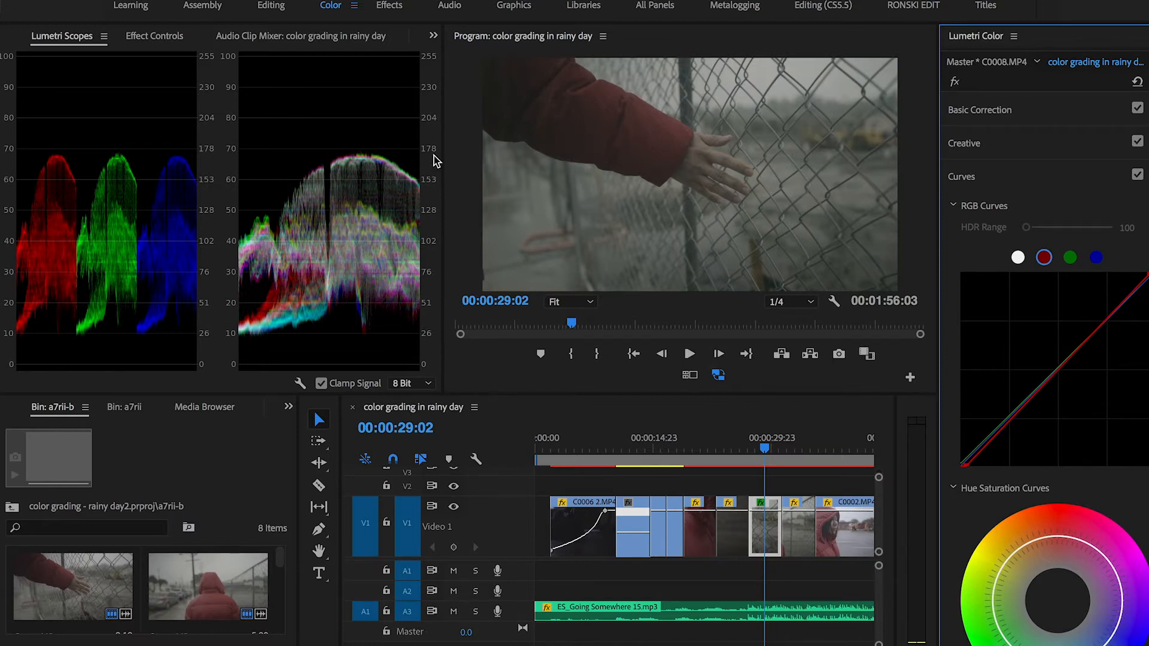
{"action": "left_click", "coordinate": [299, 383]}
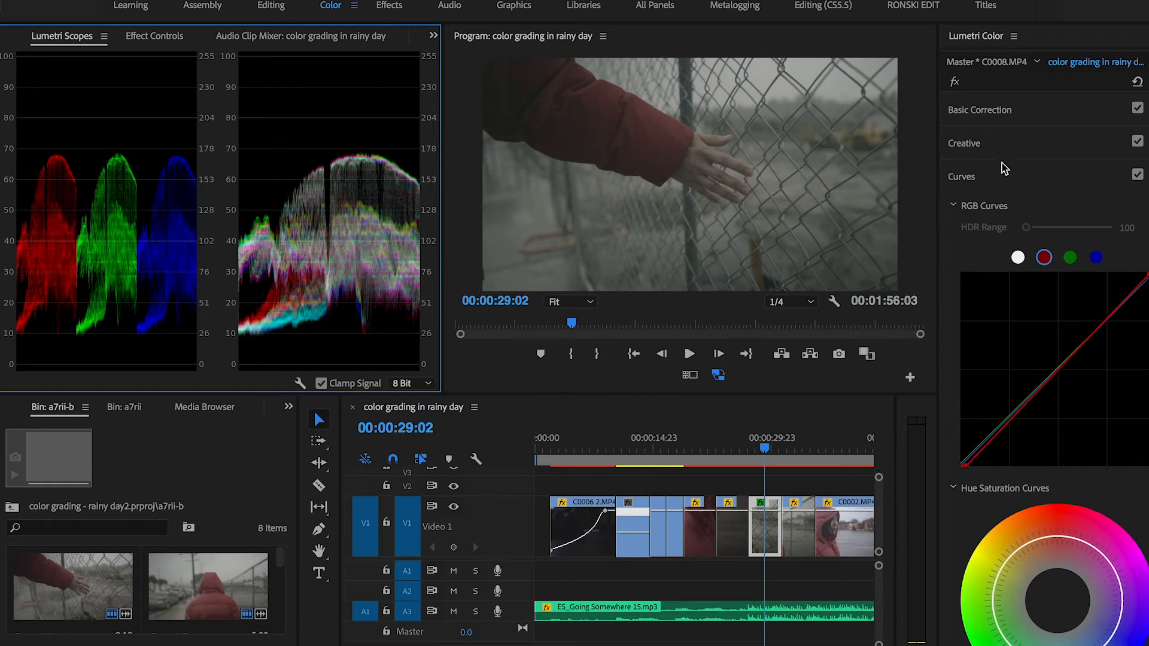
Step: Try a gentle S-curve on the master RGB curve with darker shadows and brighter highlights, and reset the curve
{"action": "left_click", "coordinate": [1020, 179]}
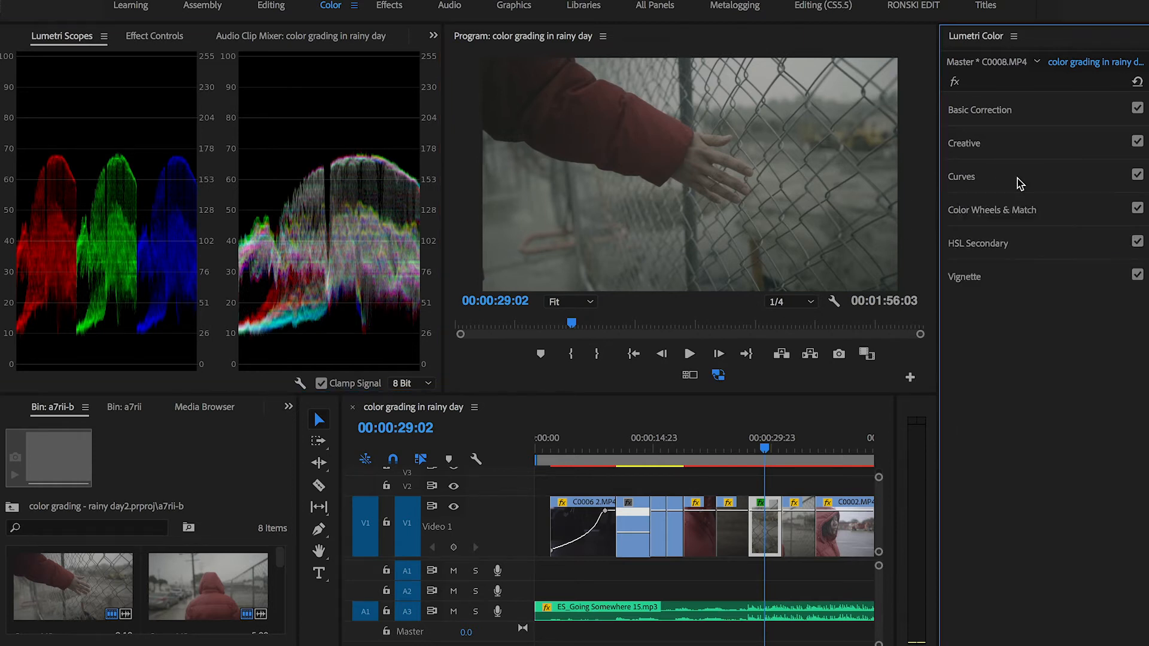
{"action": "left_click", "coordinate": [1020, 181]}
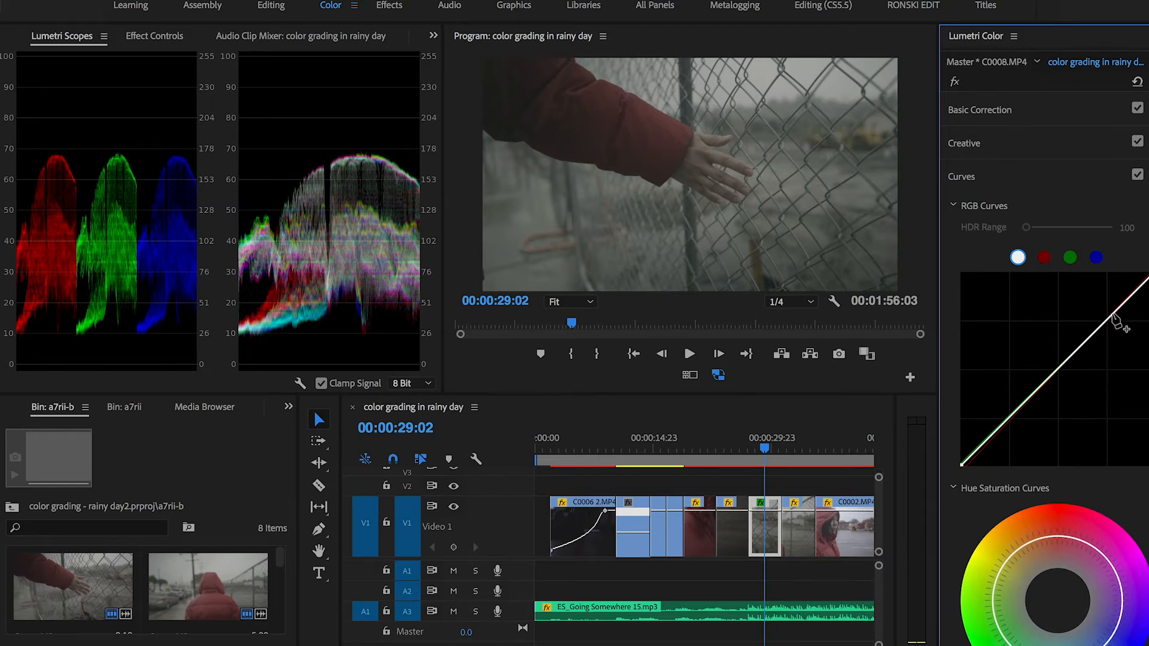
{"action": "left_click", "coordinate": [985, 446]}
{"action": "left_click_drag", "start_coordinate": [985, 445], "coordinate": [987, 448]}
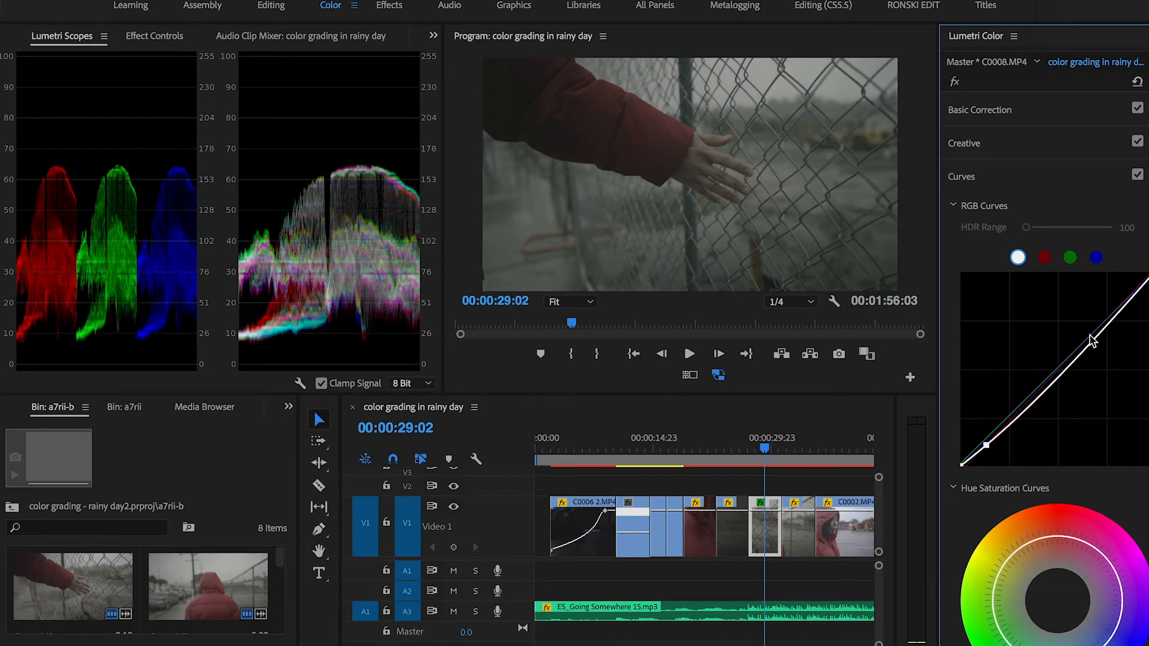
{"action": "left_click_drag", "start_coordinate": [1119, 318], "coordinate": [1110, 305]}
{"action": "double_click", "coordinate": [1111, 307]}
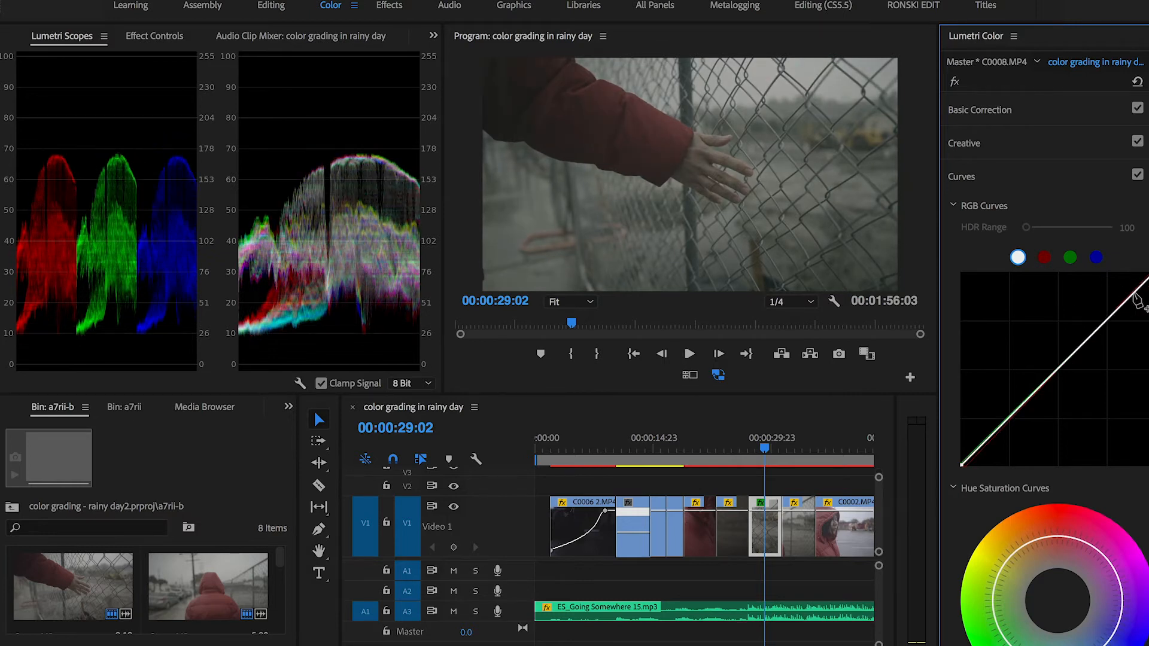
Step: Pull the master RGB curve's white point inward and raise its black point slightly, and trim the red curve's white point a little
{"action": "left_click_drag", "start_coordinate": [1146, 276], "coordinate": [1124, 273]}
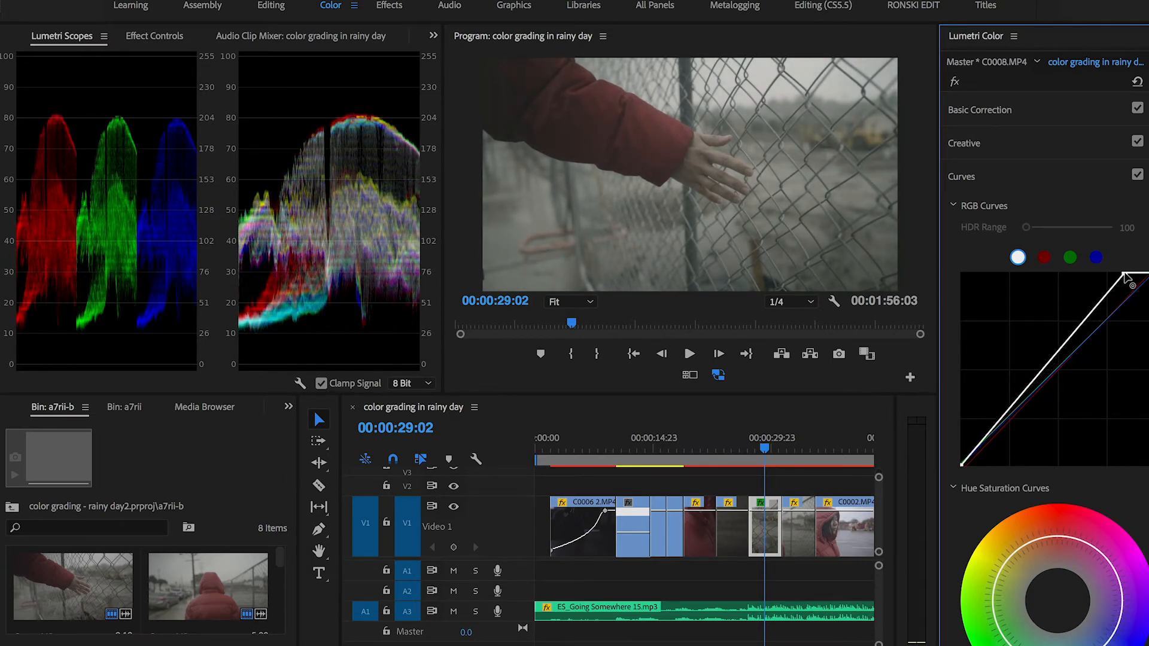
{"action": "left_click_drag", "start_coordinate": [960, 466], "coordinate": [964, 463]}
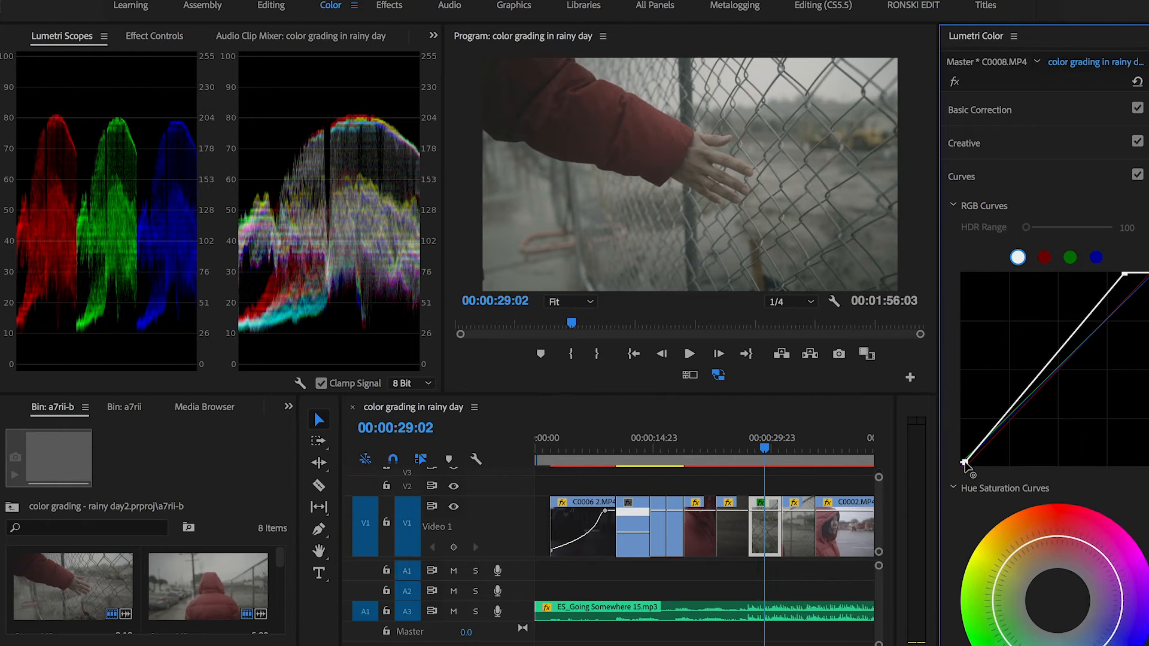
{"action": "left_click", "coordinate": [1045, 258]}
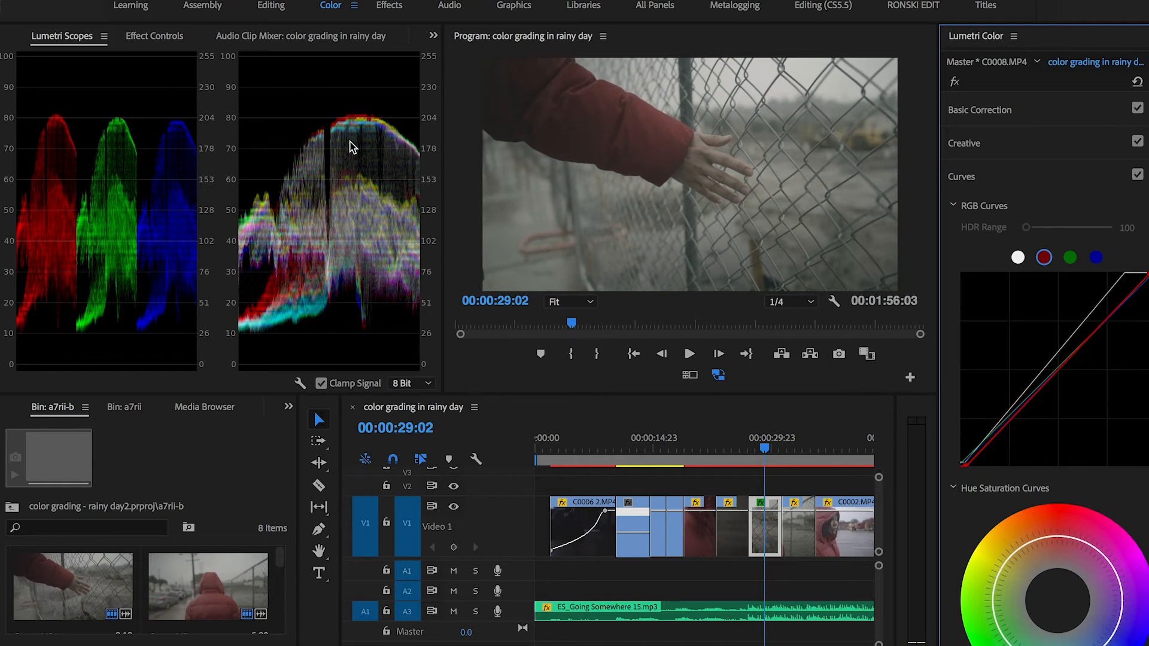
{"action": "left_click_drag", "start_coordinate": [1147, 271], "coordinate": [1144, 274]}
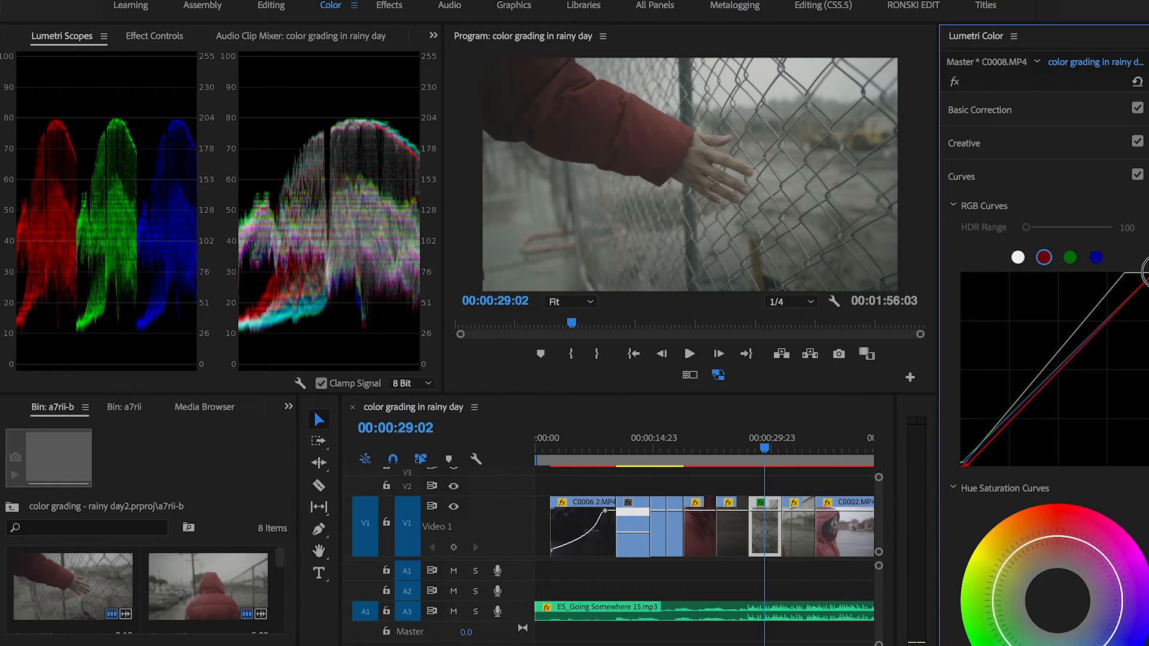
{"action": "mouse_move", "coordinate": [1146, 276]}
{"action": "left_mouse_down"}
{"action": "mouse_move", "coordinate": [746, 312]}
{"action": "mouse_move", "coordinate": [536, 397]}
{"action": "mouse_move", "coordinate": [593, 346]}
{"action": "mouse_move", "coordinate": [1147, 272]}
{"action": "left_mouse_up"}
Step: Toggle the clip's Lumetri Color effect off and on to compare before and after, and collapse the RGB Curves section
{"action": "left_click", "coordinate": [153, 37]}
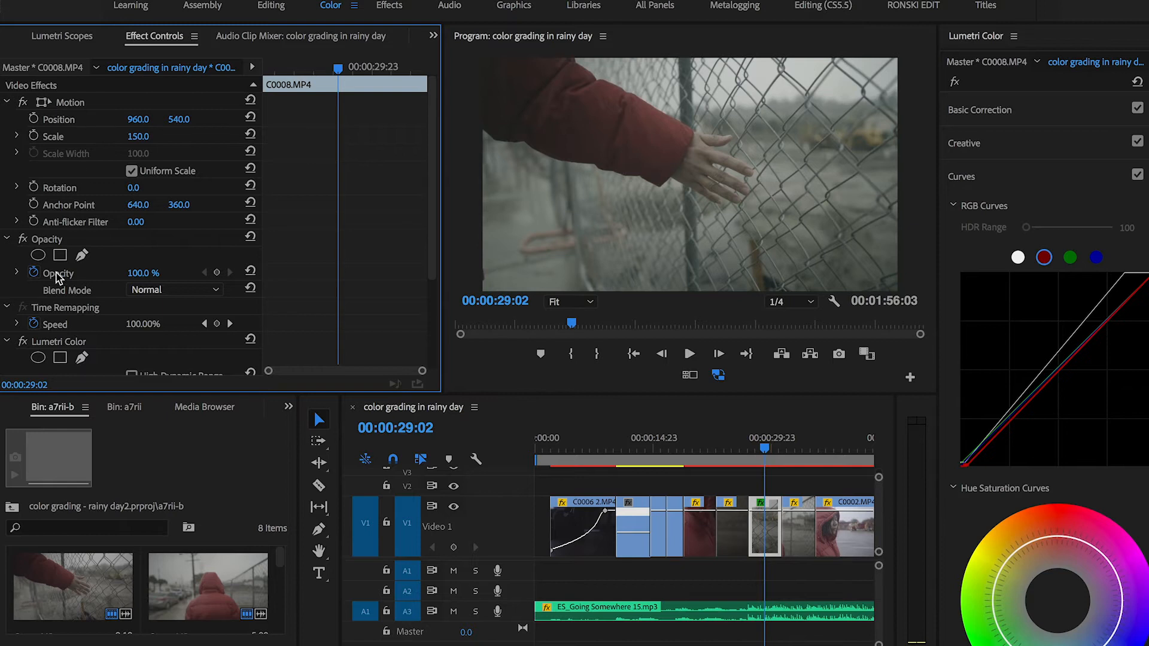
{"action": "left_click", "coordinate": [22, 342]}
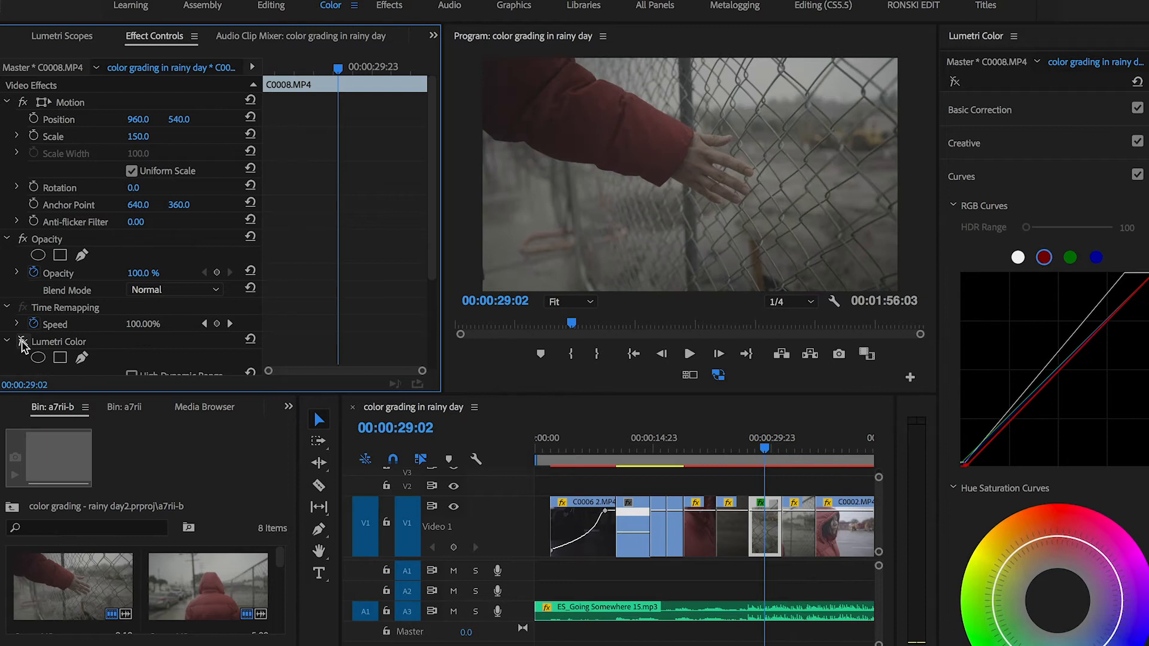
{"action": "left_click", "coordinate": [22, 342]}
{"action": "left_click", "coordinate": [22, 343]}
{"action": "left_click", "coordinate": [23, 342]}
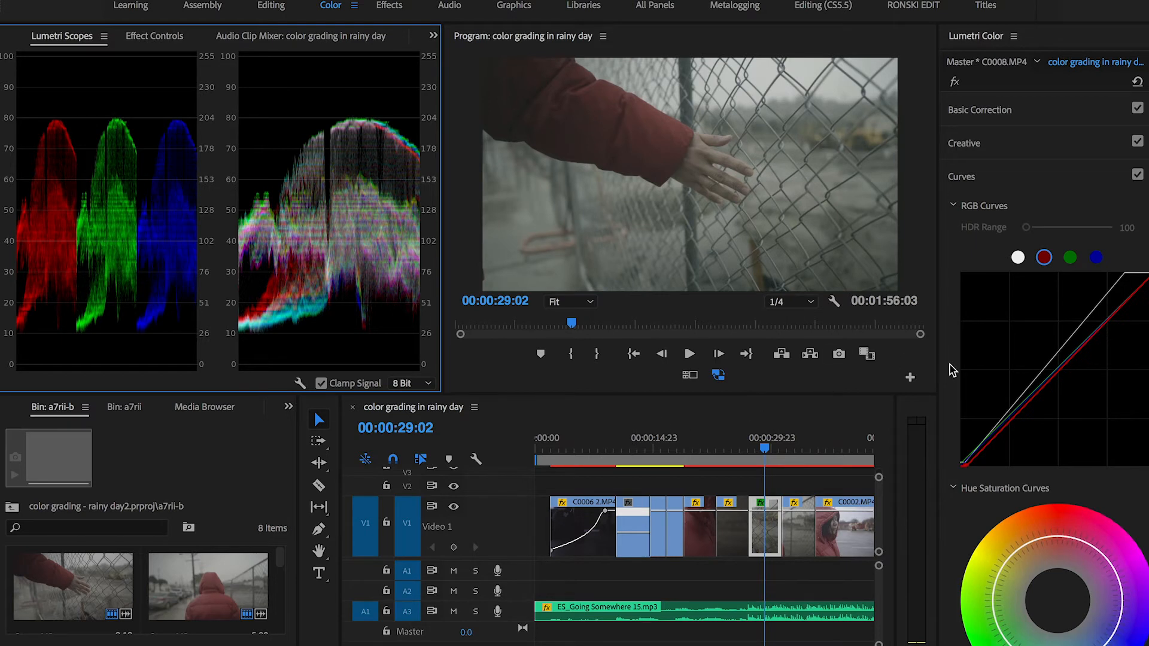
{"action": "left_click", "coordinate": [955, 207]}
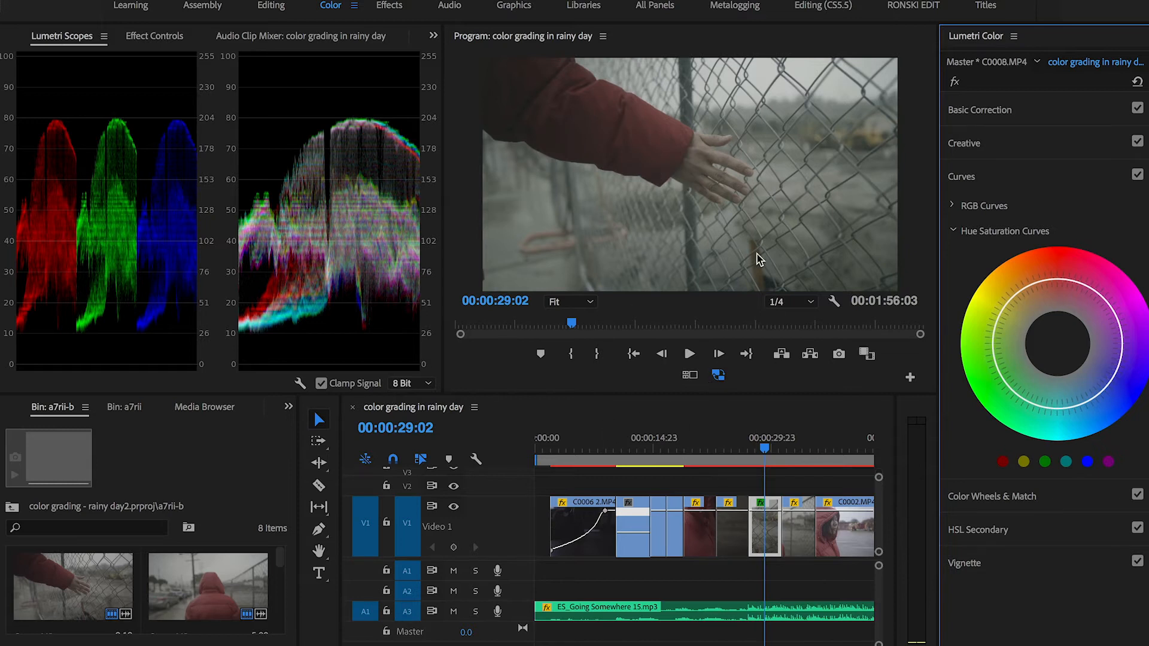
{"action": "left_click", "coordinate": [838, 354]}
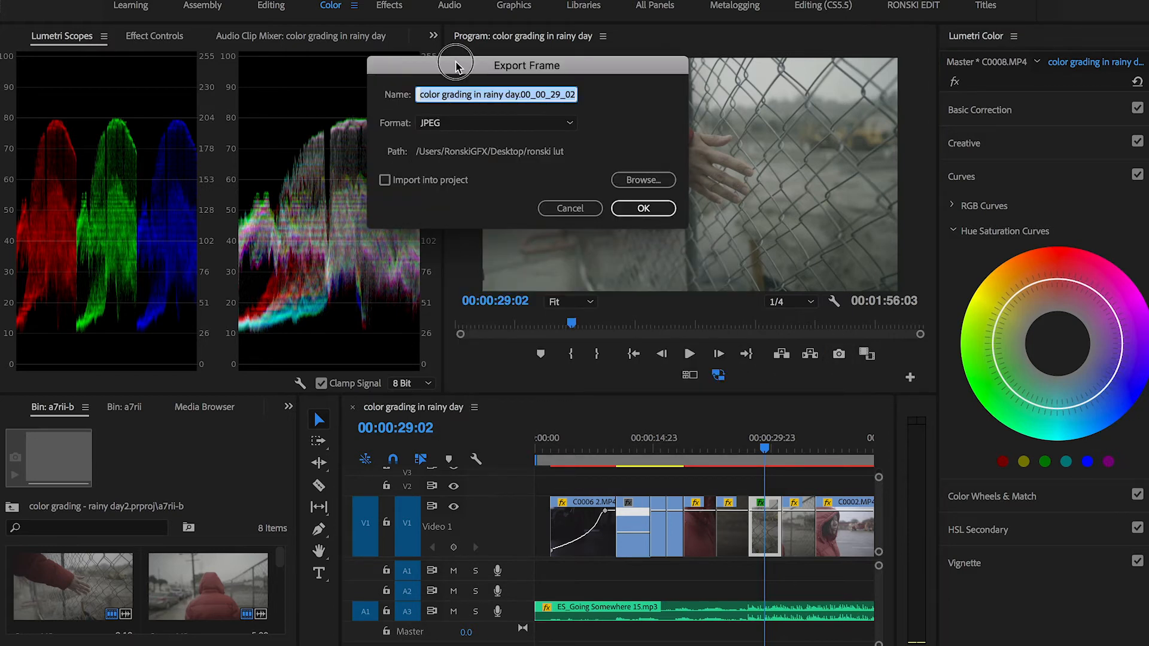
{"action": "left_click_drag", "start_coordinate": [458, 66], "coordinate": [433, 119]}
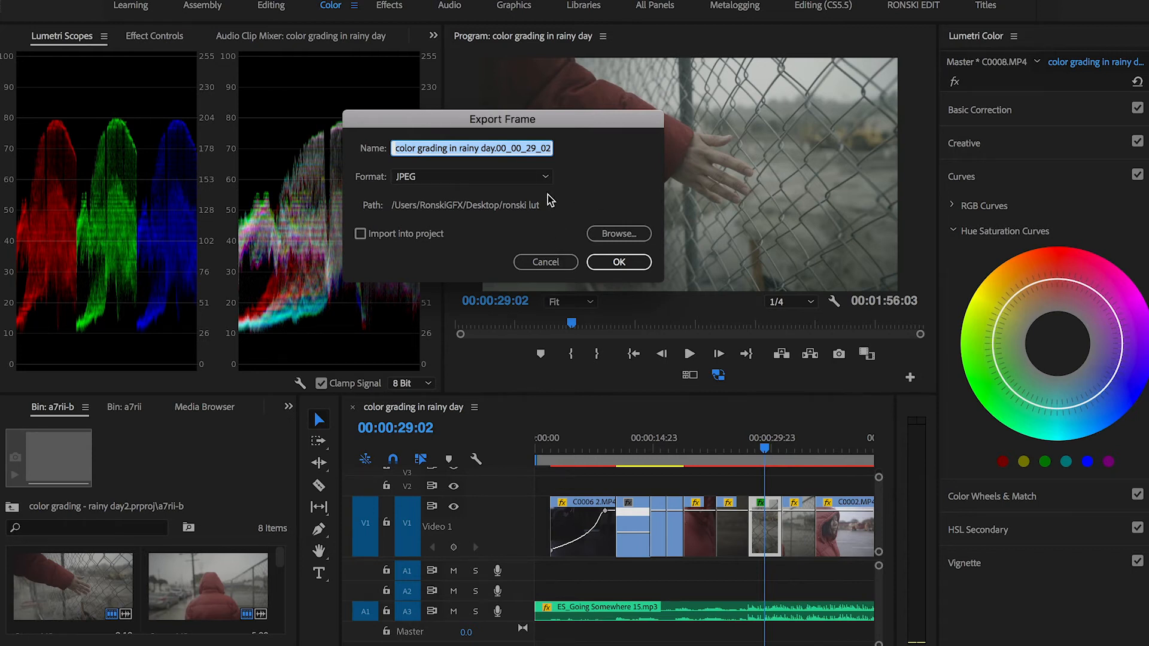
{"action": "left_click", "coordinate": [545, 262]}
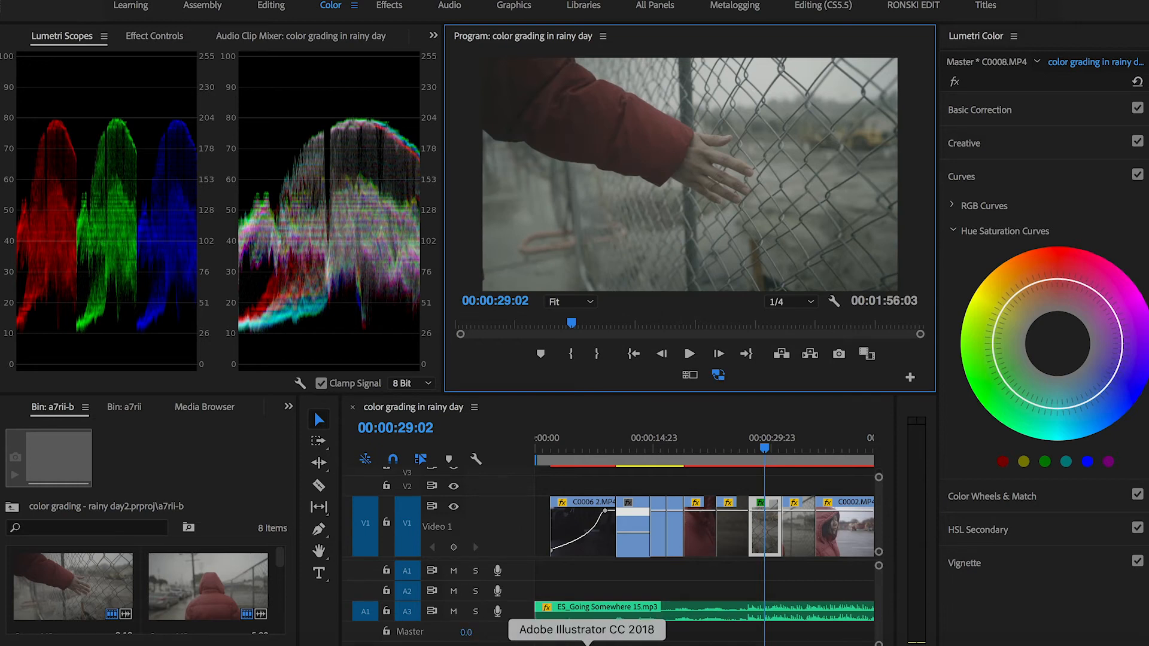
Step: Switch to ronski-lut2.psd in Photoshop and make the Selective Color layer and the three Hue/Saturation layers above it visible
{"action": "left_click", "coordinate": [643, 644]}
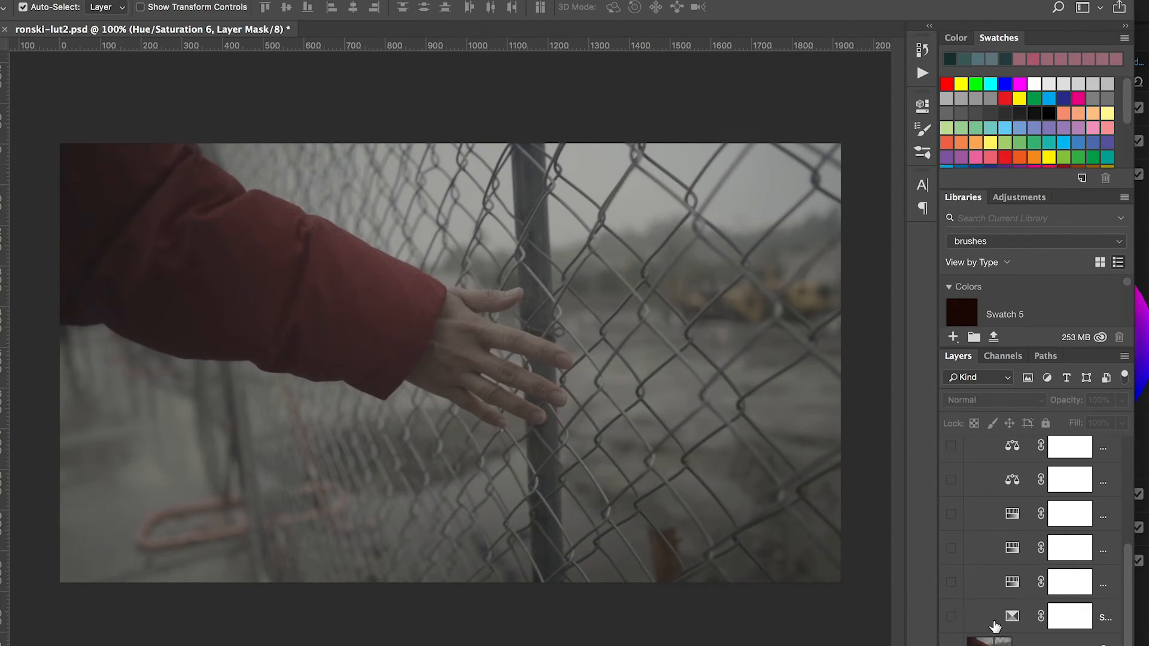
{"action": "left_click", "coordinate": [952, 617]}
{"action": "left_click", "coordinate": [952, 586]}
{"action": "left_click", "coordinate": [952, 550]}
{"action": "left_click", "coordinate": [951, 515]}
{"action": "left_click", "coordinate": [951, 516]}
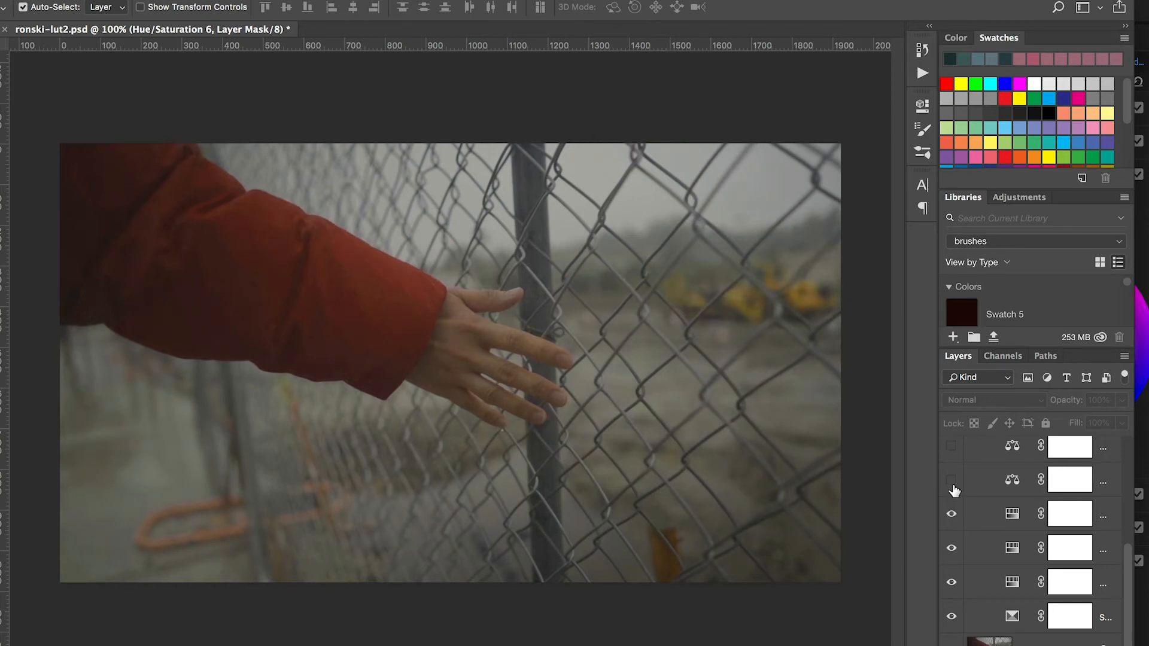
Step: Open the Hue/Saturation 1 layer's settings and examine its Yellows range
{"action": "double_click", "coordinate": [1012, 513]}
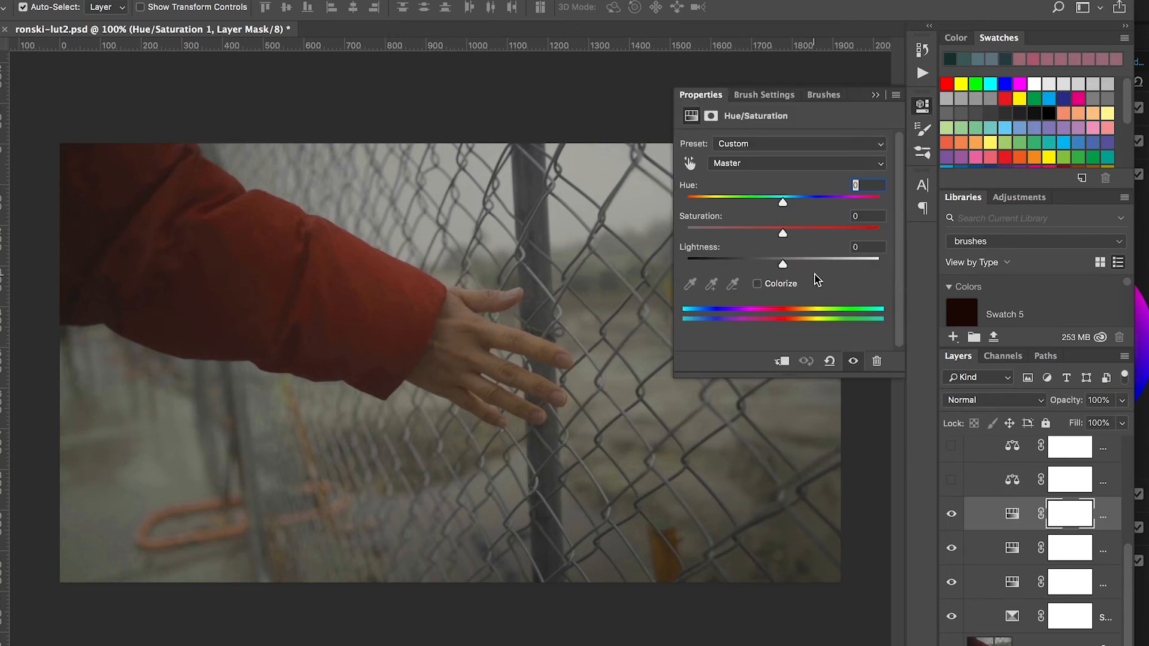
{"action": "left_click", "coordinate": [817, 164]}
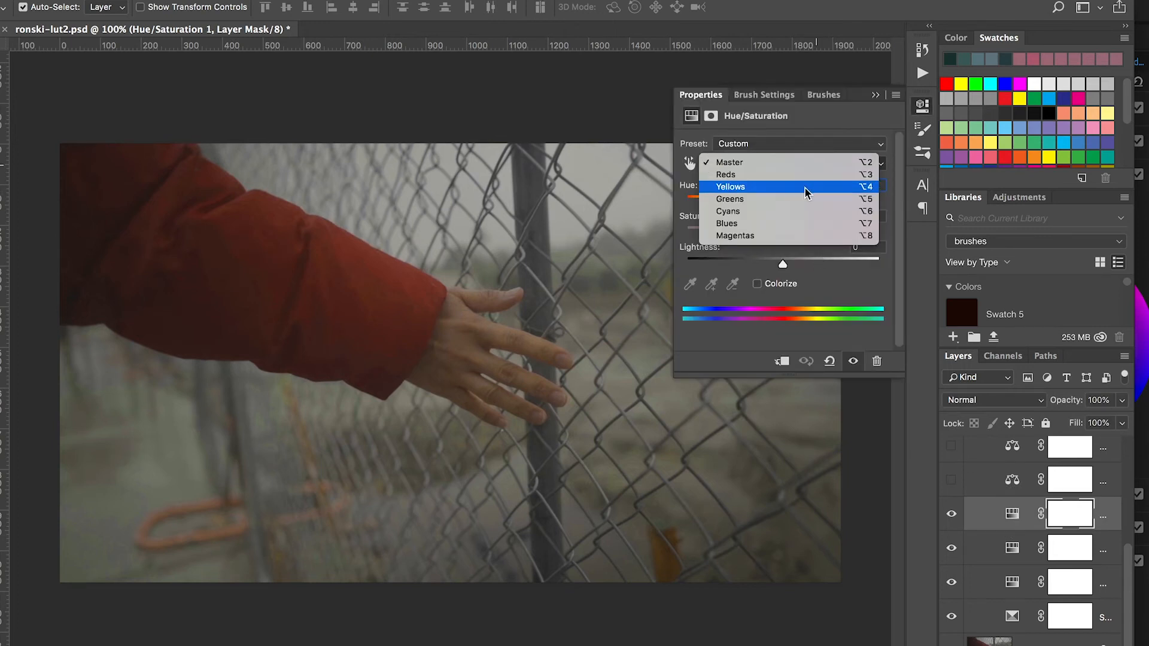
{"action": "left_click", "coordinate": [804, 187]}
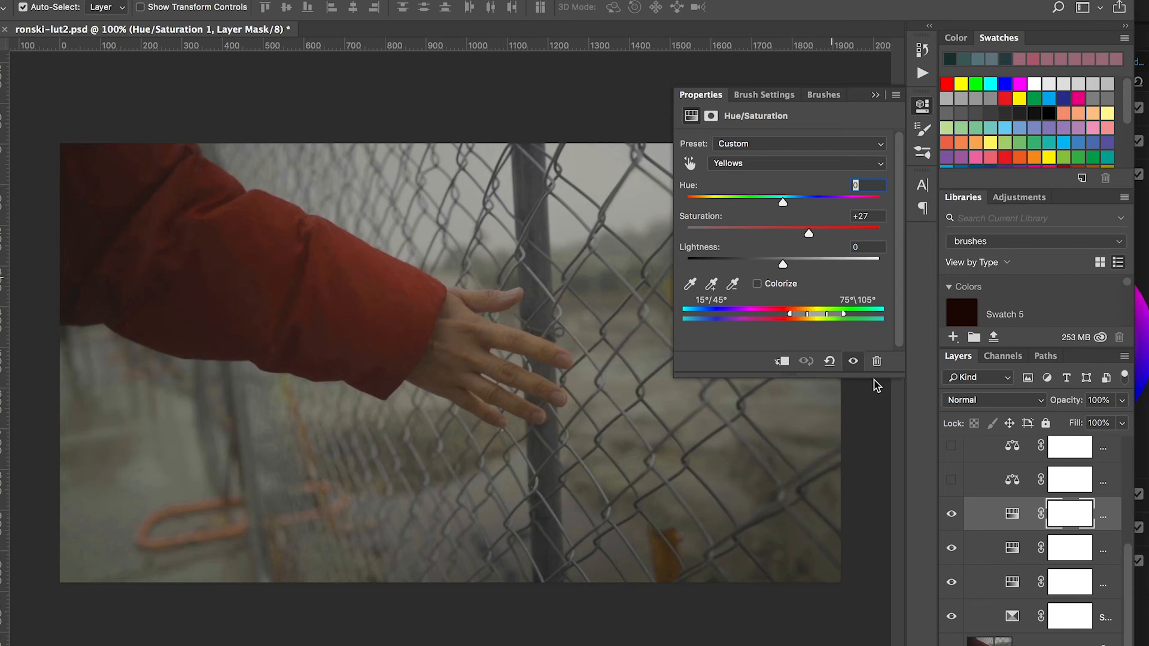
Step: Make the Color Balance 1 and Color Balance 2 layers visible and review the midtone settings of each
{"action": "left_click", "coordinate": [952, 480]}
{"action": "left_click", "coordinate": [1012, 479]}
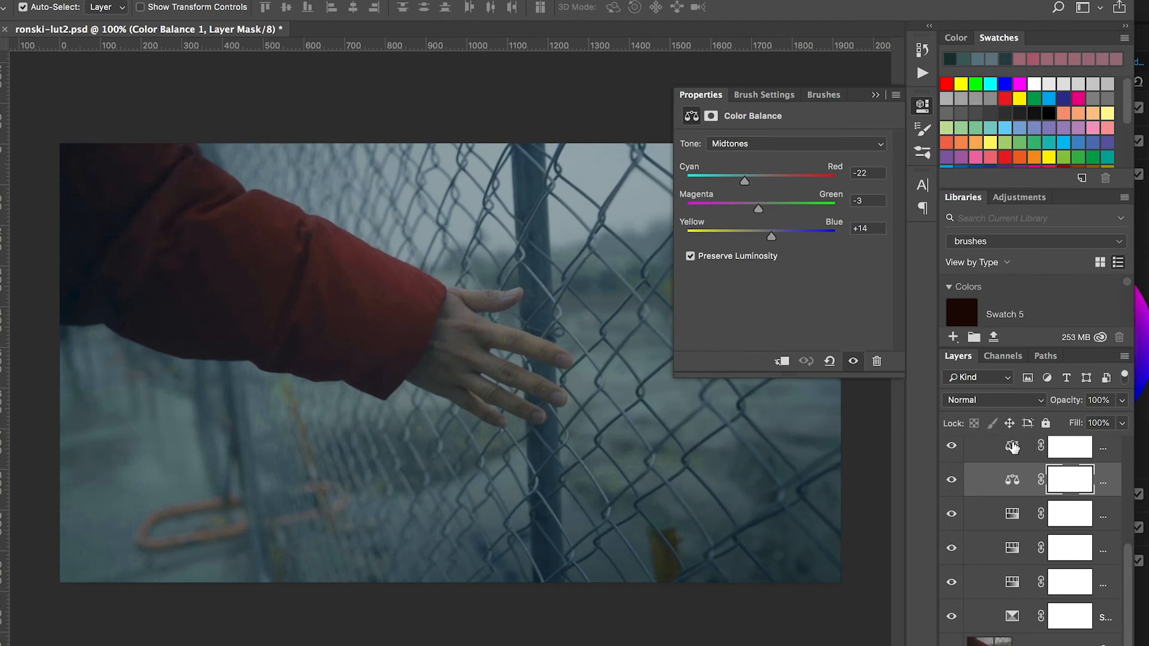
{"action": "left_click", "coordinate": [1017, 447]}
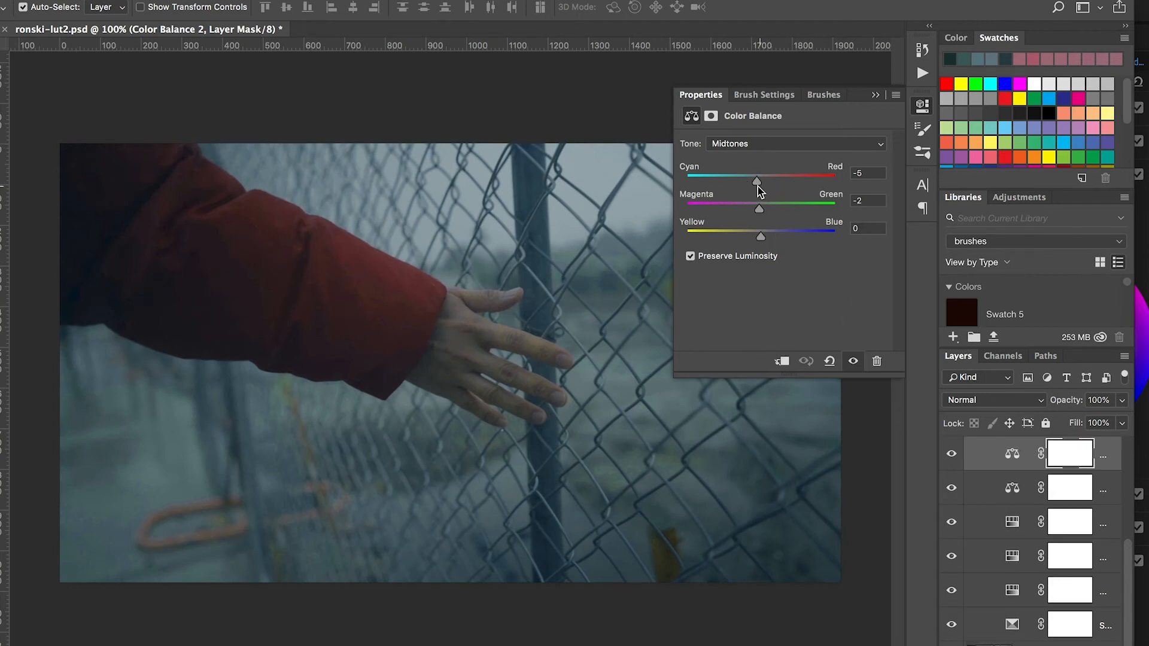
Step: Make the Color Balance 3 layer visible and open its midtone settings
{"action": "scroll", "coordinate": [1000, 490], "scroll_direction": "up", "scroll_amount": 4}
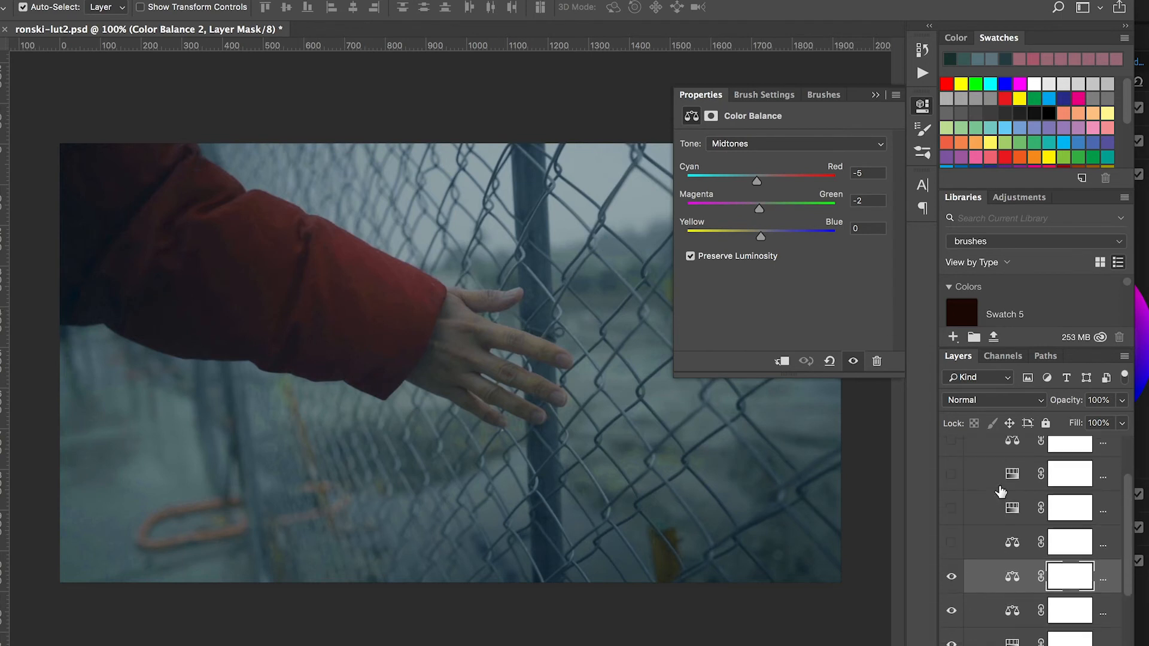
{"action": "left_click", "coordinate": [952, 543]}
{"action": "left_click", "coordinate": [1024, 546]}
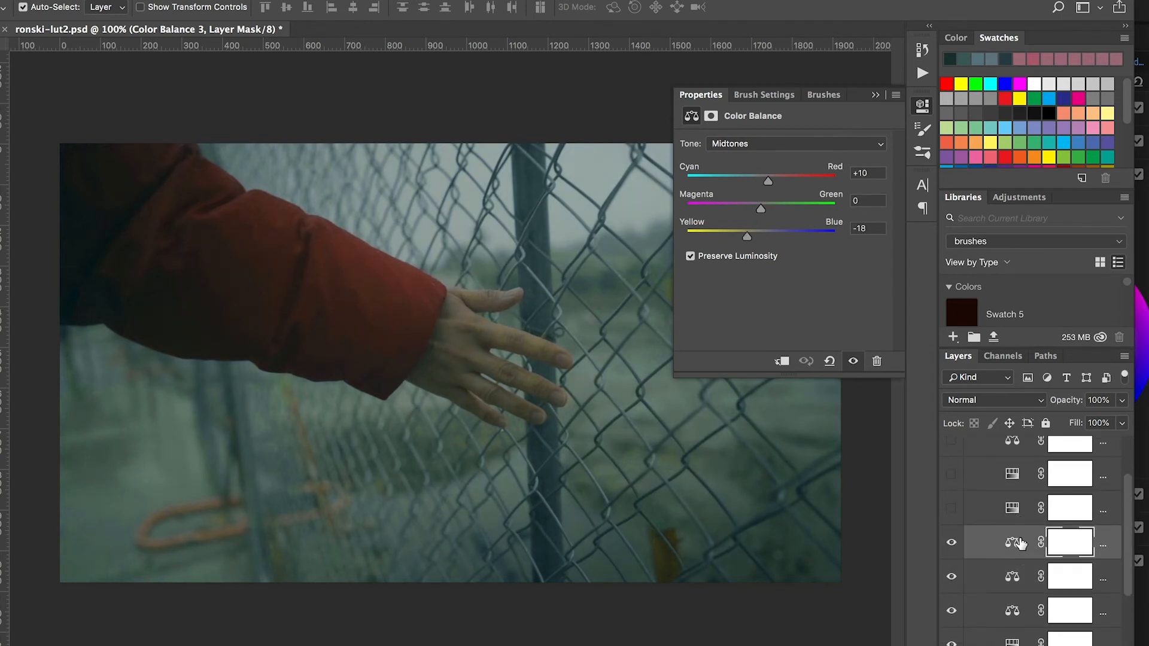
{"action": "left_click", "coordinate": [1012, 543]}
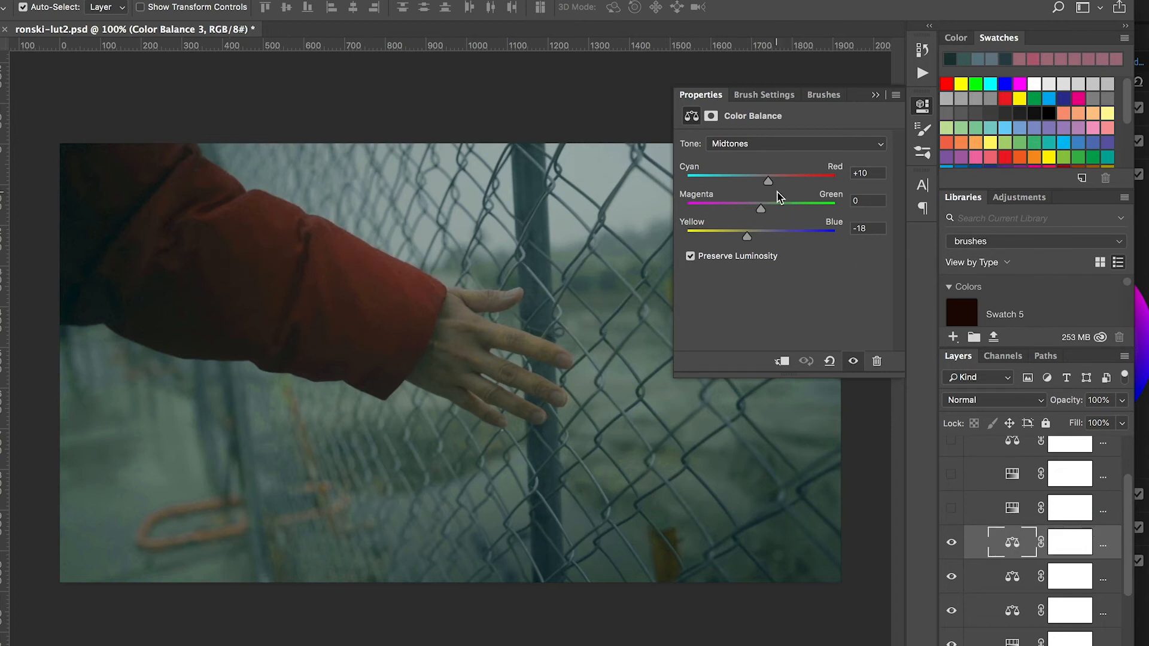
Step: Make the Hue/Saturation 5 layer visible and inspect its Reds and Yellows ranges, undoing the hue nudge made on Yellows
{"action": "left_click", "coordinate": [952, 508]}
{"action": "left_click", "coordinate": [952, 509]}
{"action": "left_click", "coordinate": [1005, 508]}
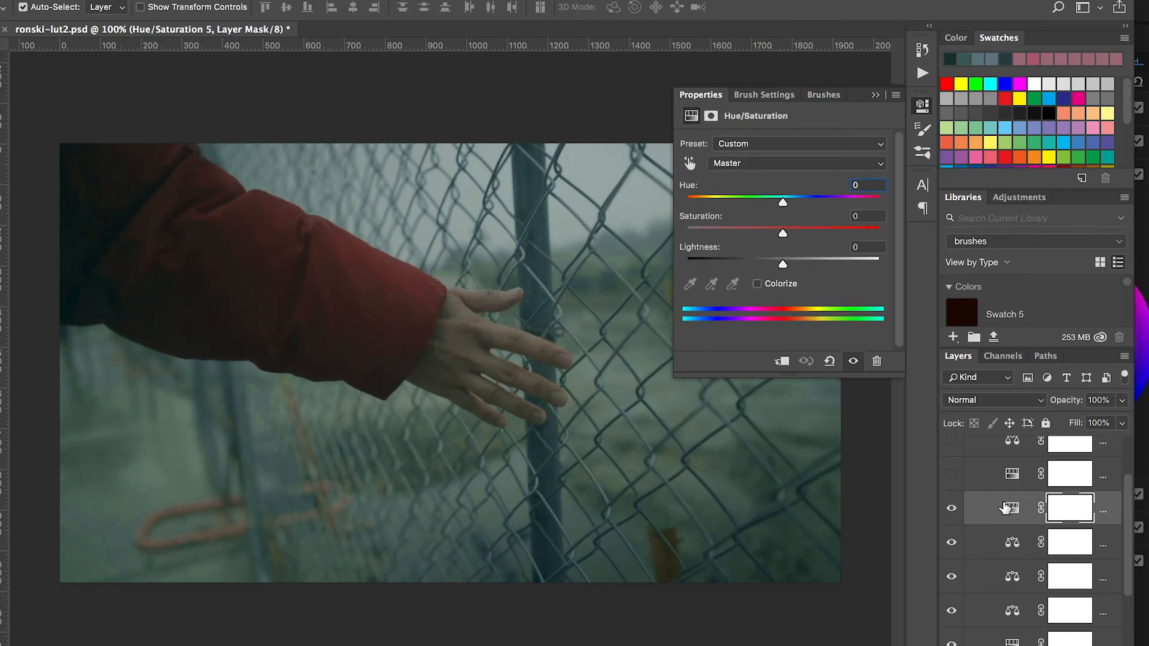
{"action": "left_click", "coordinate": [821, 164]}
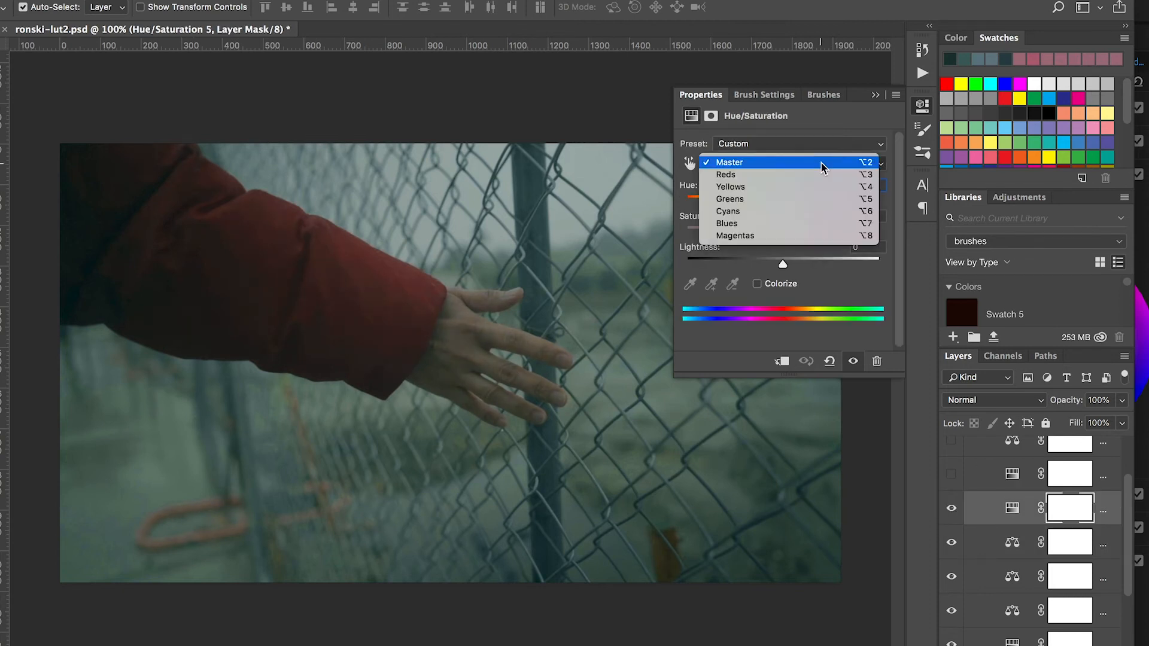
{"action": "left_click", "coordinate": [802, 176]}
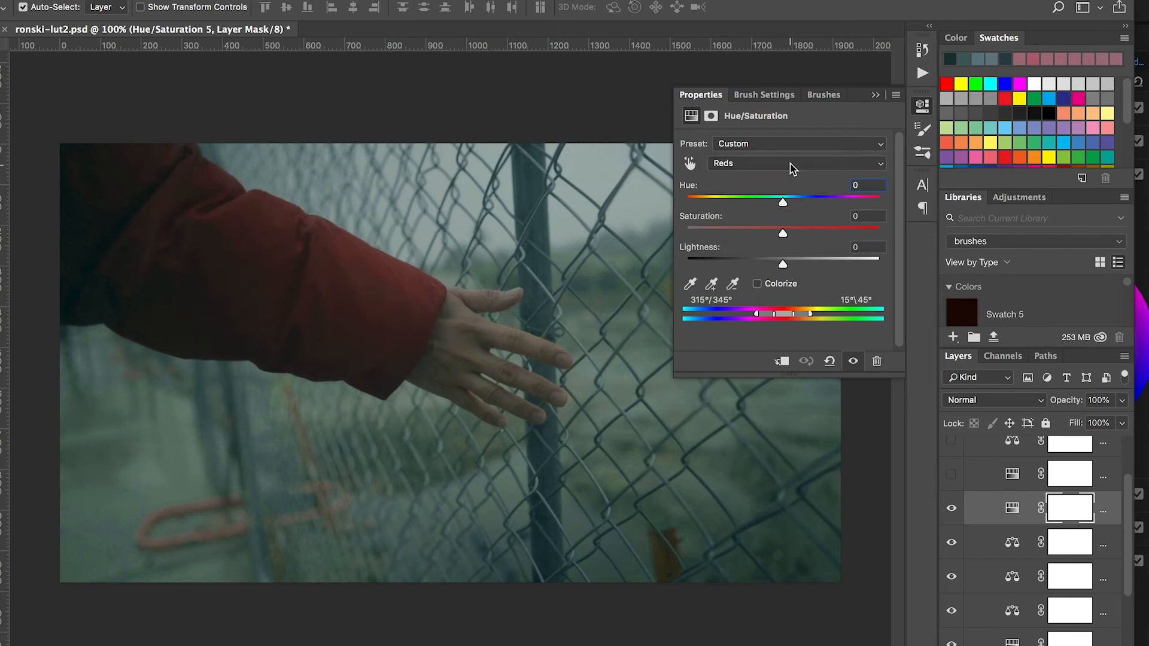
{"action": "left_click", "coordinate": [790, 164]}
{"action": "left_click", "coordinate": [785, 175]}
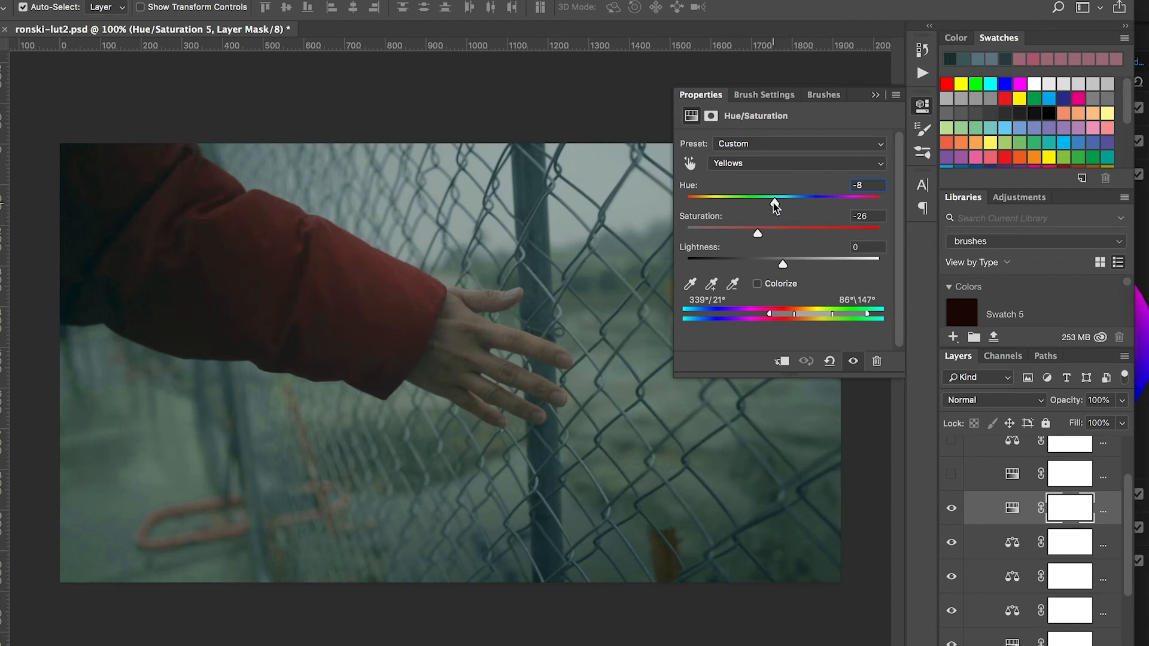
{"action": "mouse_move", "coordinate": [775, 205]}
{"action": "left_mouse_down"}
{"action": "mouse_move", "coordinate": [788, 204]}
{"action": "mouse_move", "coordinate": [774, 205]}
{"action": "left_mouse_up"}
{"action": "key", "text": "super+z"}
Step: Make the Hue/Saturation 6 layer visible and inspect its Yellows and Reds ranges
{"action": "left_click", "coordinate": [997, 475]}
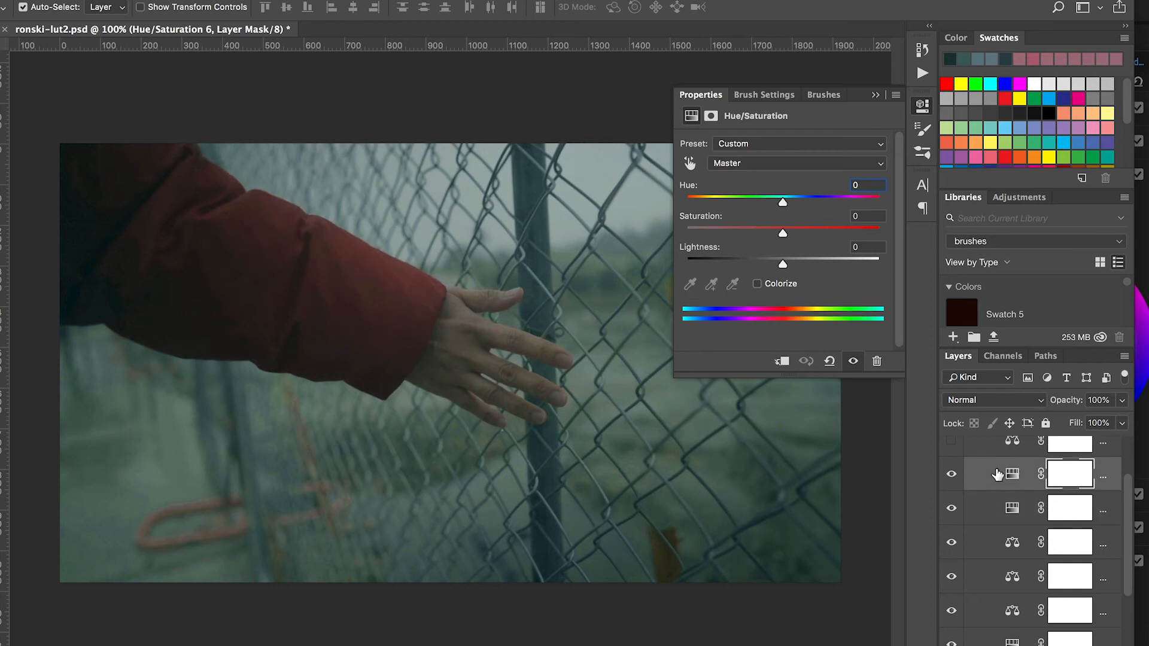
{"action": "left_click", "coordinate": [802, 163]}
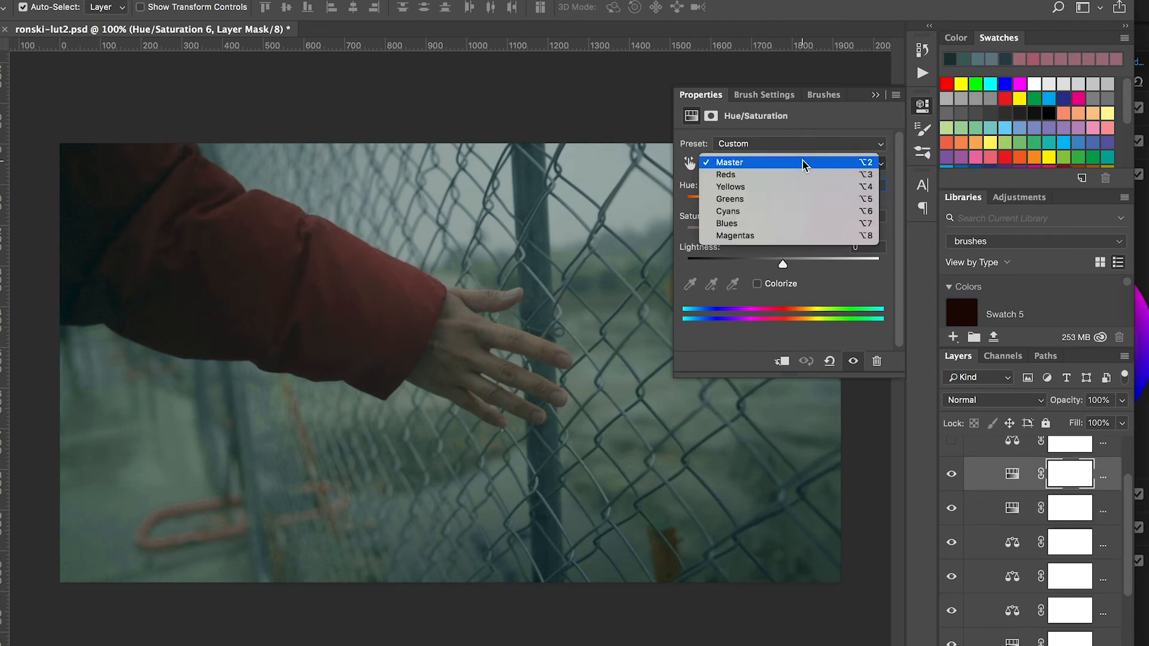
{"action": "left_click", "coordinate": [785, 186]}
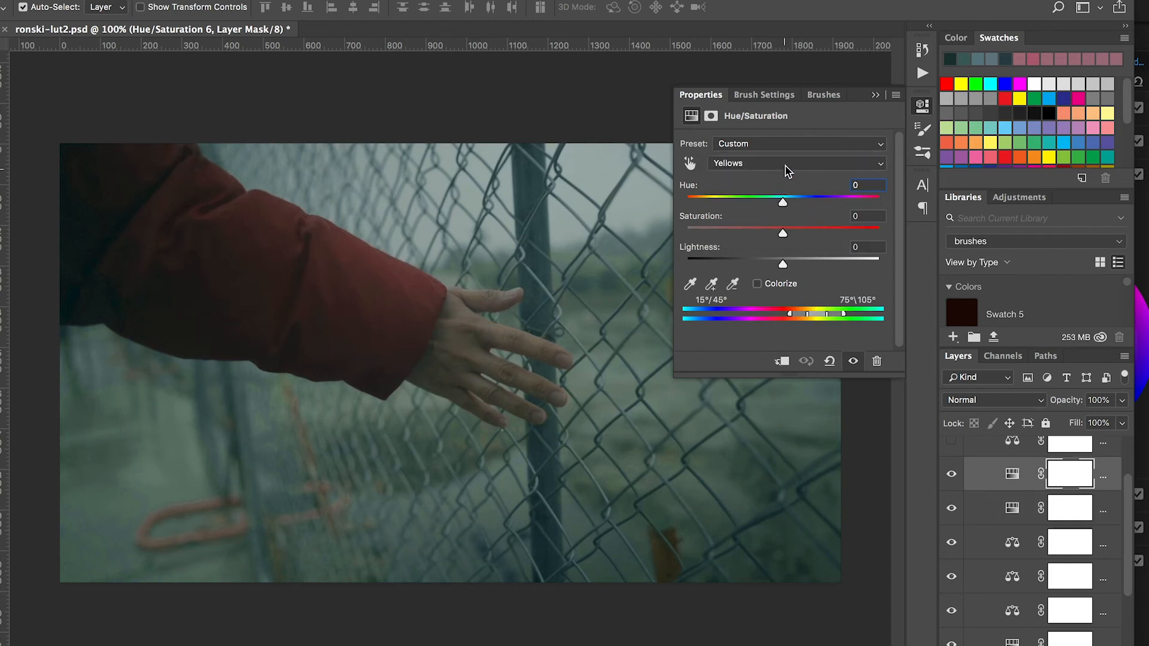
{"action": "left_click", "coordinate": [785, 164]}
{"action": "left_click", "coordinate": [785, 151]}
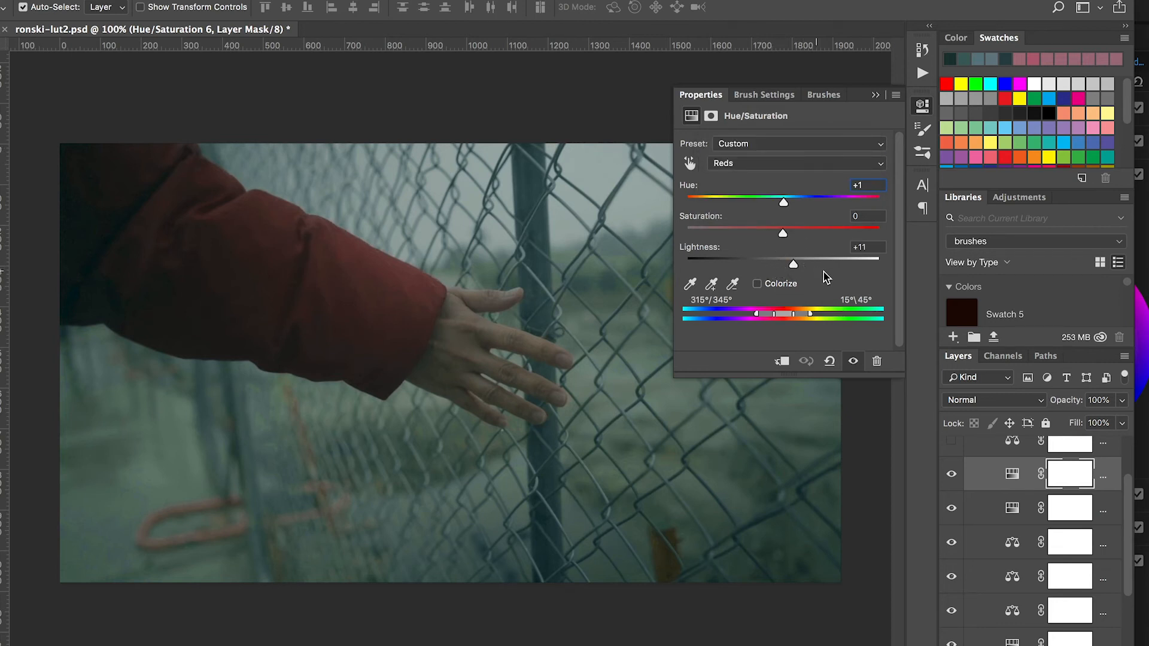
Step: Make the Color Balance 4 layer visible and open its midtone settings
{"action": "scroll", "coordinate": [1005, 507], "scroll_direction": "up", "scroll_amount": 1}
{"action": "scroll", "coordinate": [1005, 507], "scroll_direction": "up", "scroll_amount": 3}
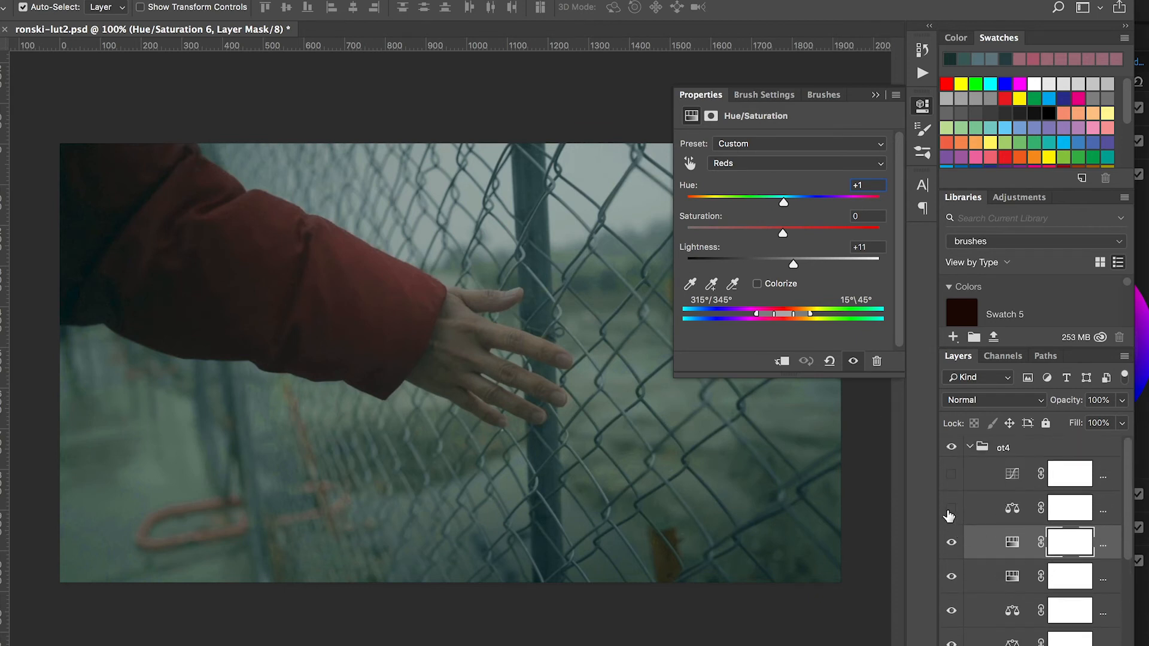
{"action": "left_click", "coordinate": [1007, 508]}
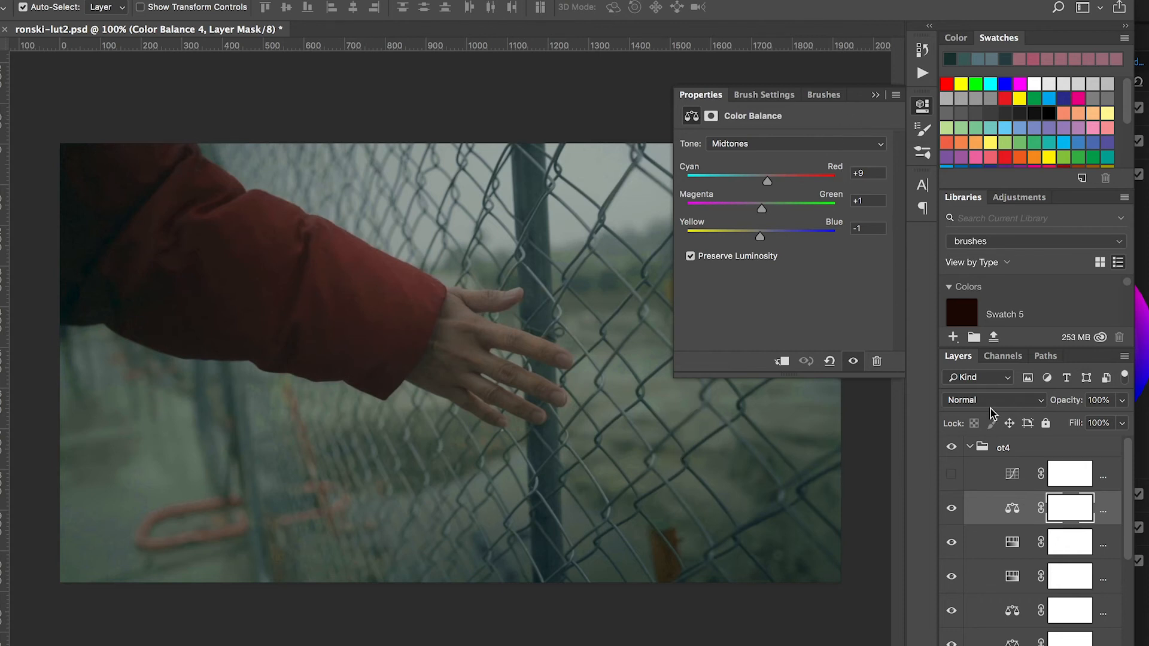
Step: Make the Curves 1 layer at the top of the ot4 group visible and show its RGB contrast curve
{"action": "left_click", "coordinate": [984, 479]}
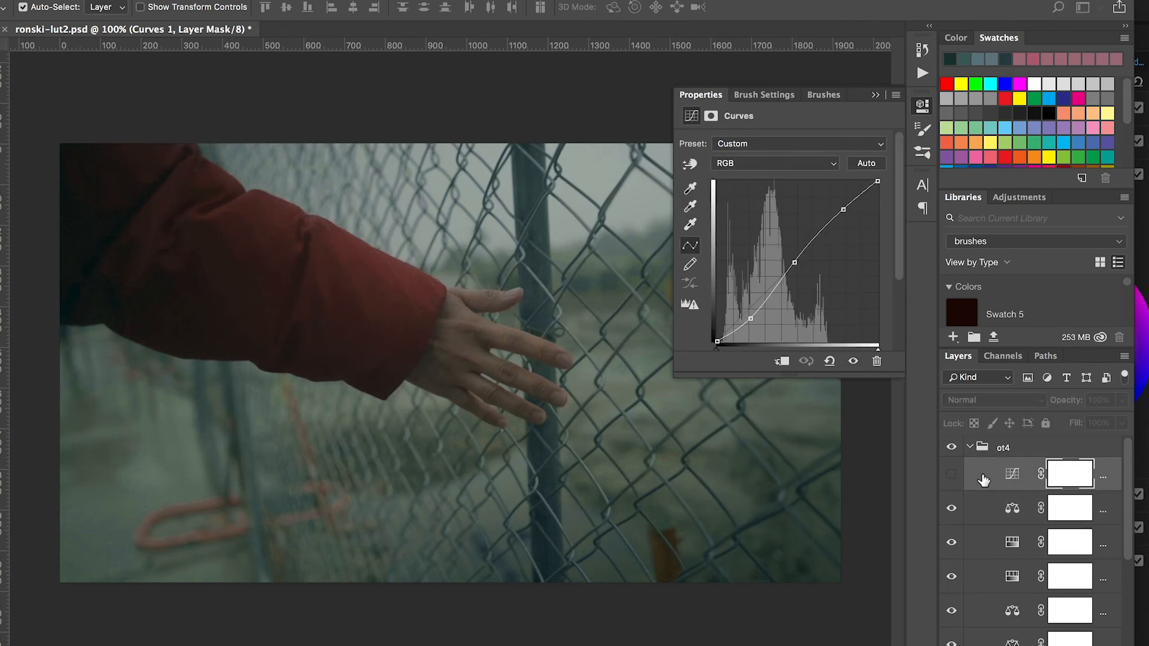
{"action": "left_click", "coordinate": [952, 479]}
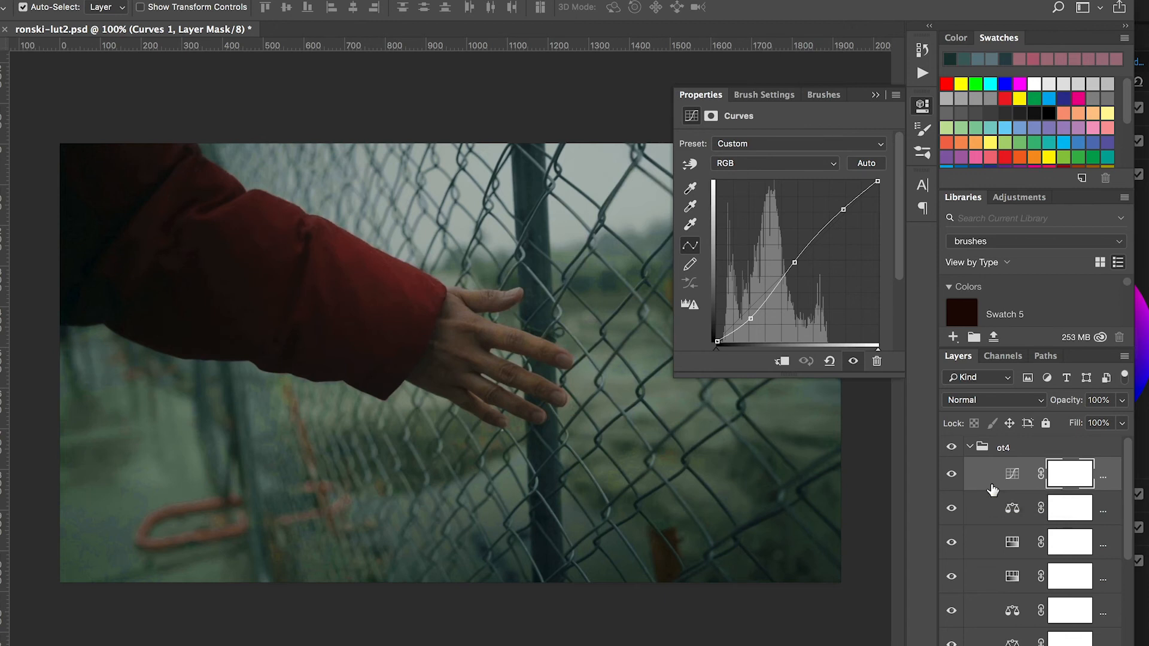
{"action": "left_click", "coordinate": [992, 485]}
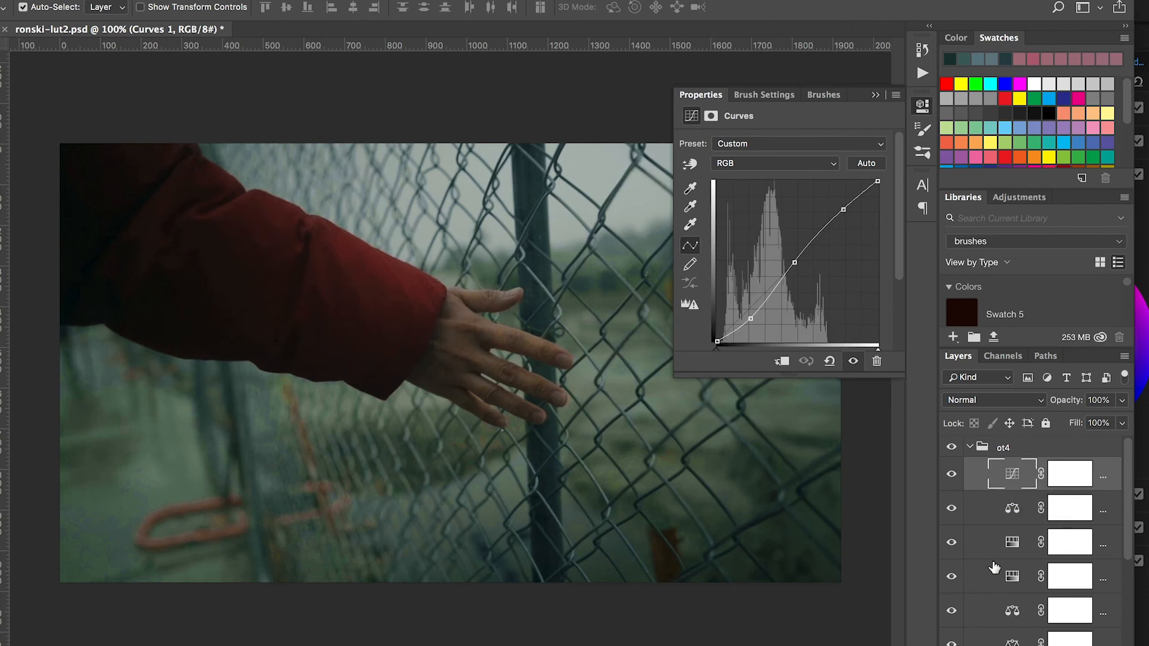
{"action": "scroll", "coordinate": [994, 568], "scroll_direction": "down", "scroll_amount": 3}
{"action": "scroll", "coordinate": [994, 567], "scroll_direction": "down", "scroll_amount": 1}
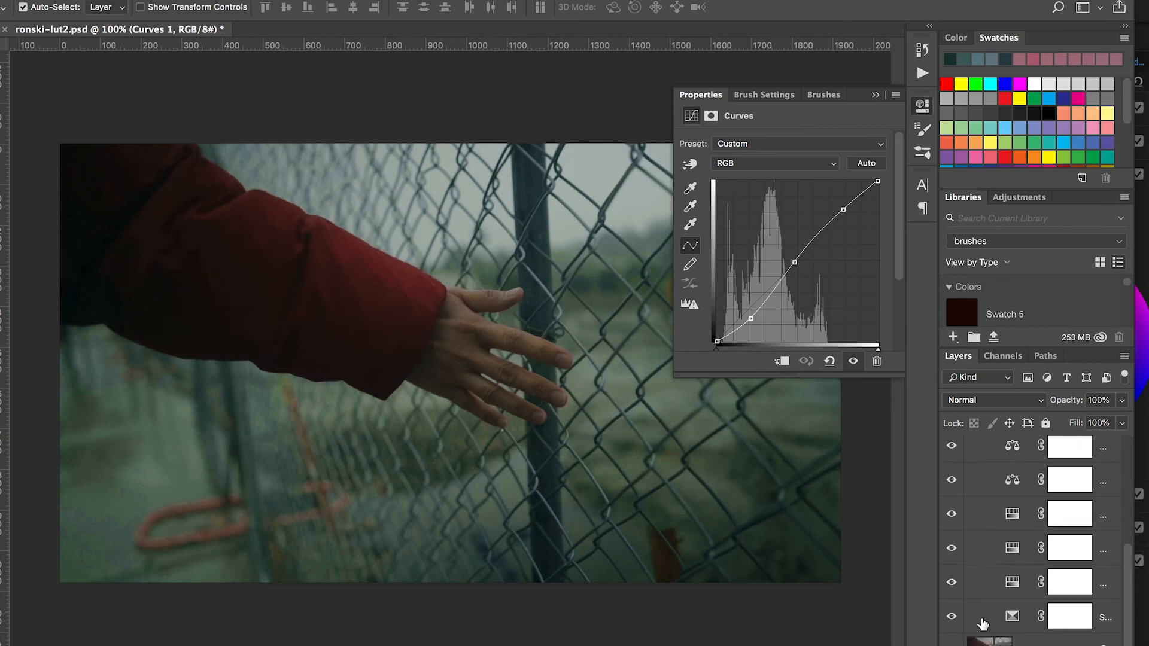
Step: Select all the look's adjustment layers together and switch to Premiere Pro
{"action": "left_click", "coordinate": [980, 627]}
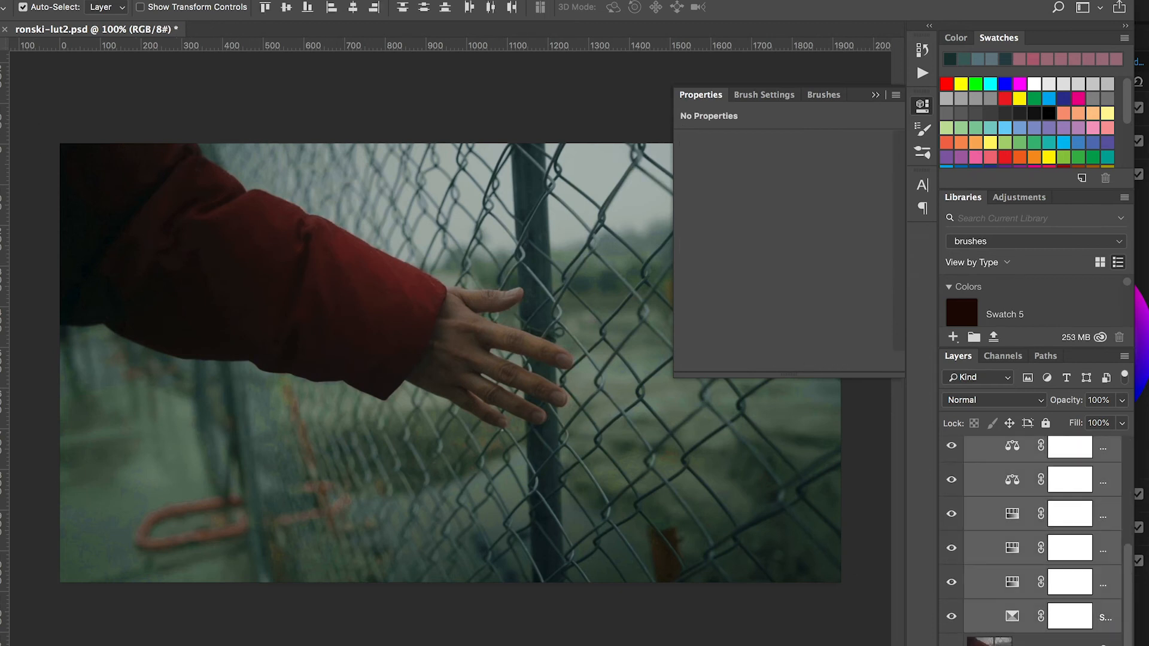
{"action": "left_click", "coordinate": [139, 0]}
{"action": "mouse_move", "coordinate": [213, 180]}
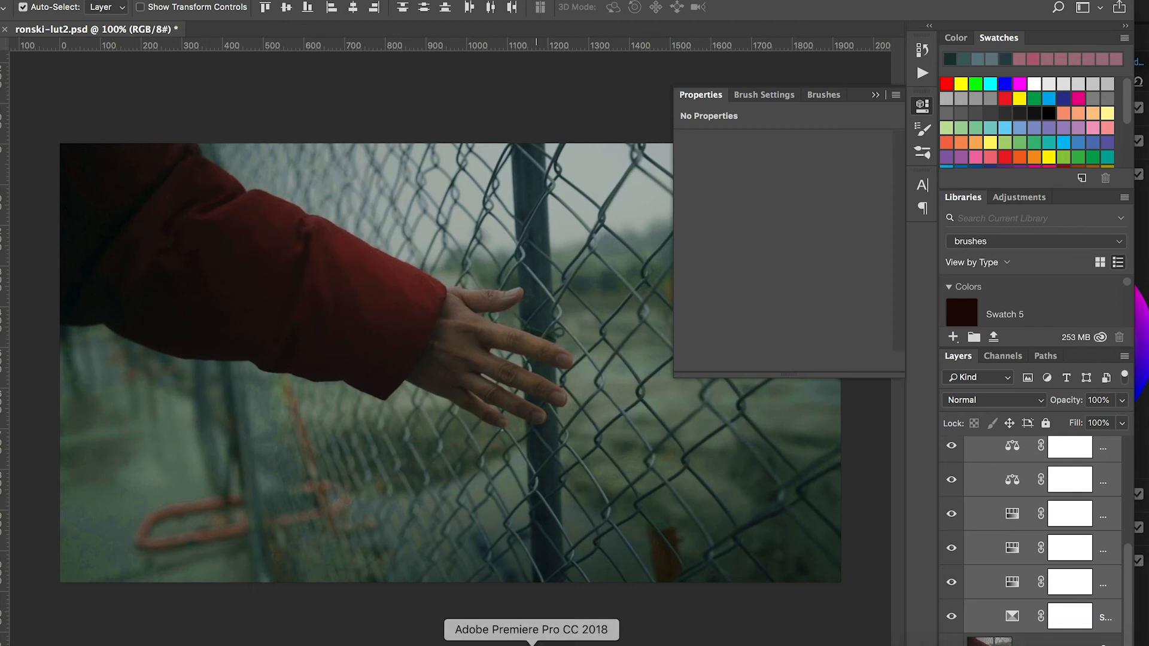
{"action": "left_click", "coordinate": [532, 644]}
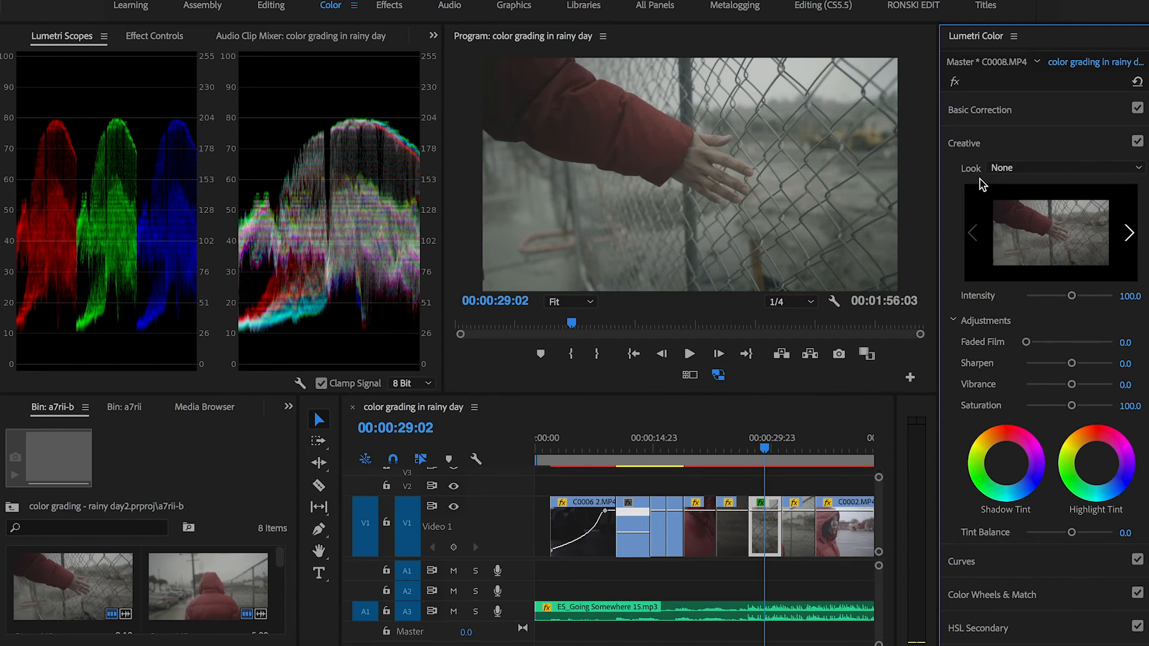
Step: Load ronski-ot4.CUBE as the Creative look of clip C0008.MP4 and set its intensity to 59.8
{"action": "left_click", "coordinate": [1137, 168]}
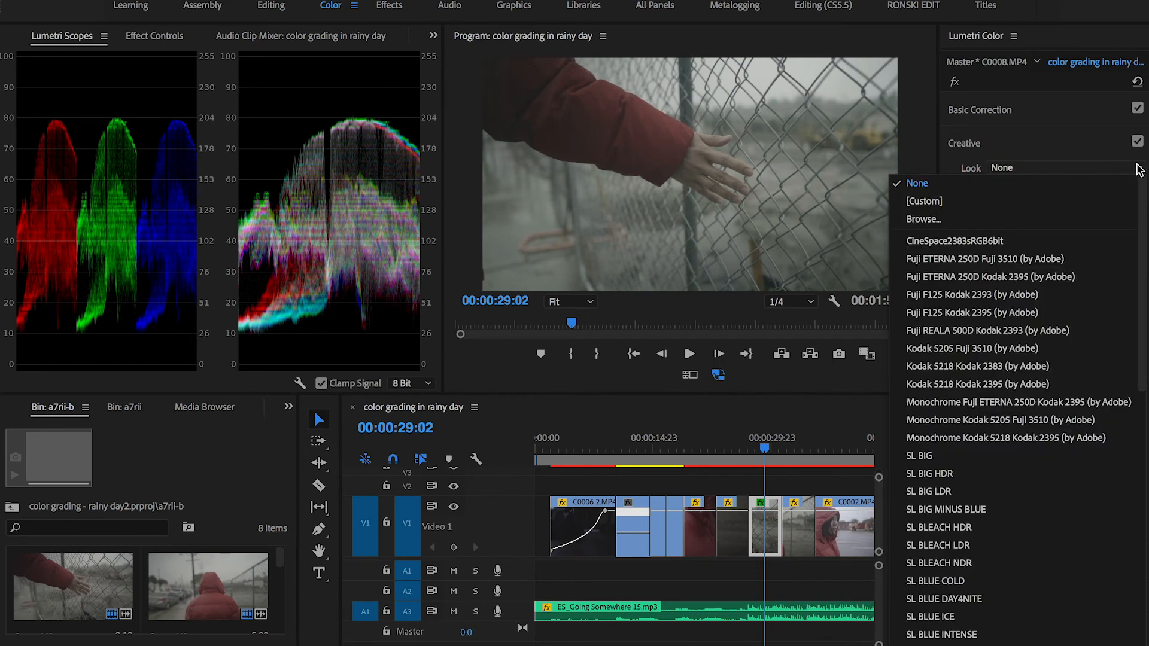
{"action": "left_click", "coordinate": [1054, 219]}
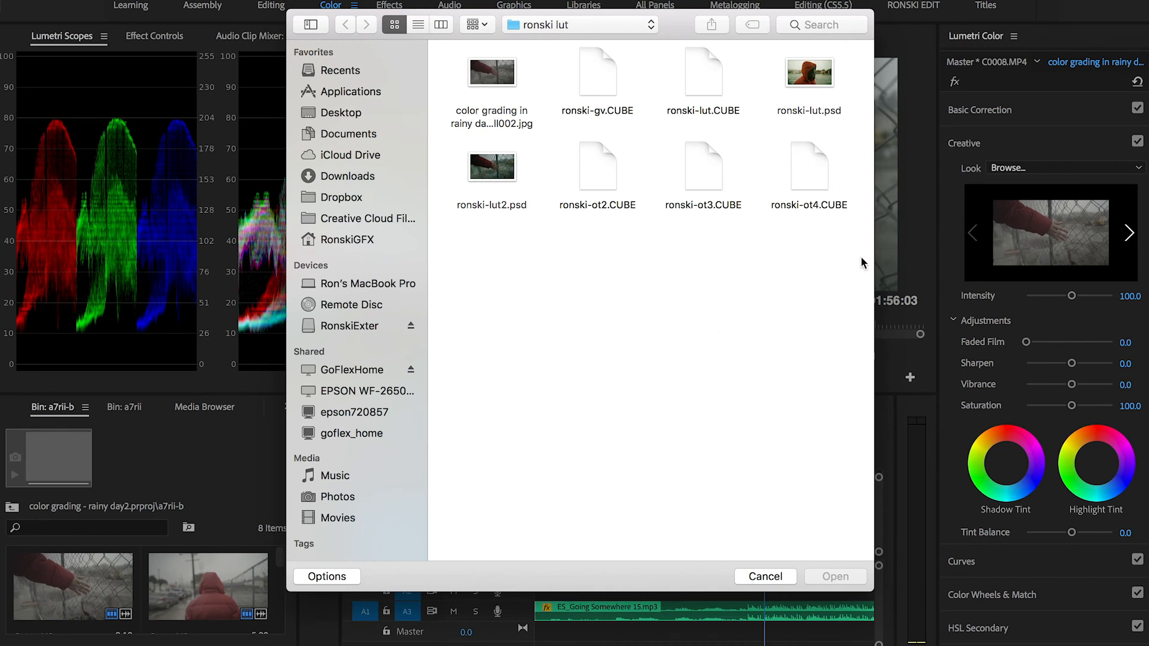
{"action": "left_click", "coordinate": [806, 172]}
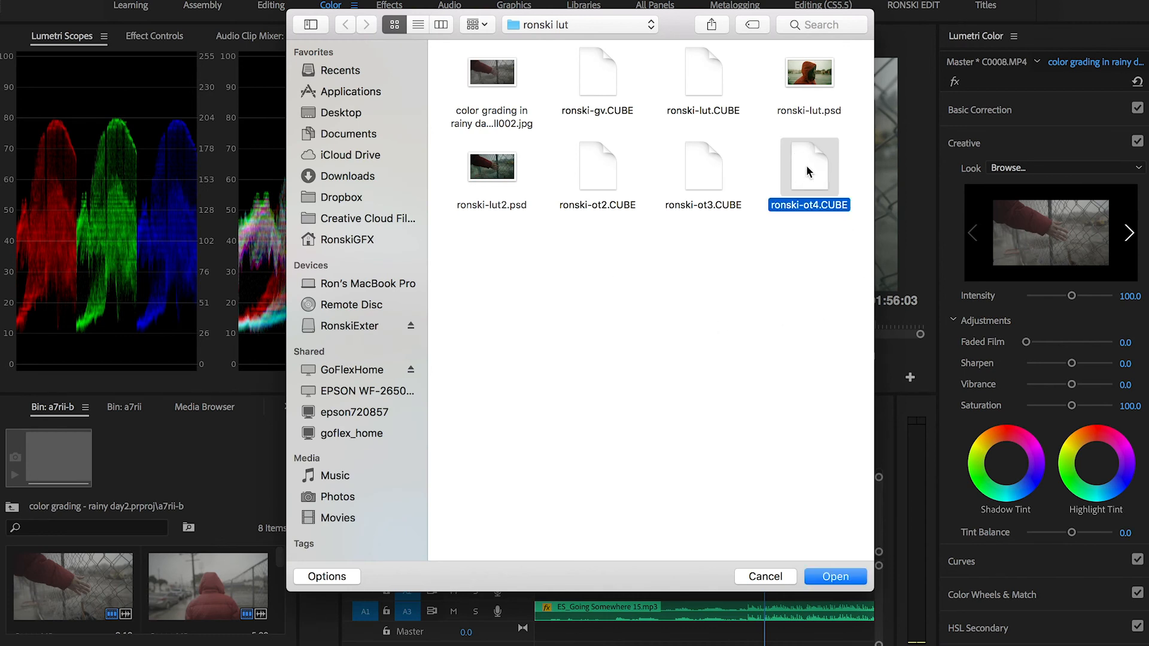
{"action": "left_click", "coordinate": [827, 577]}
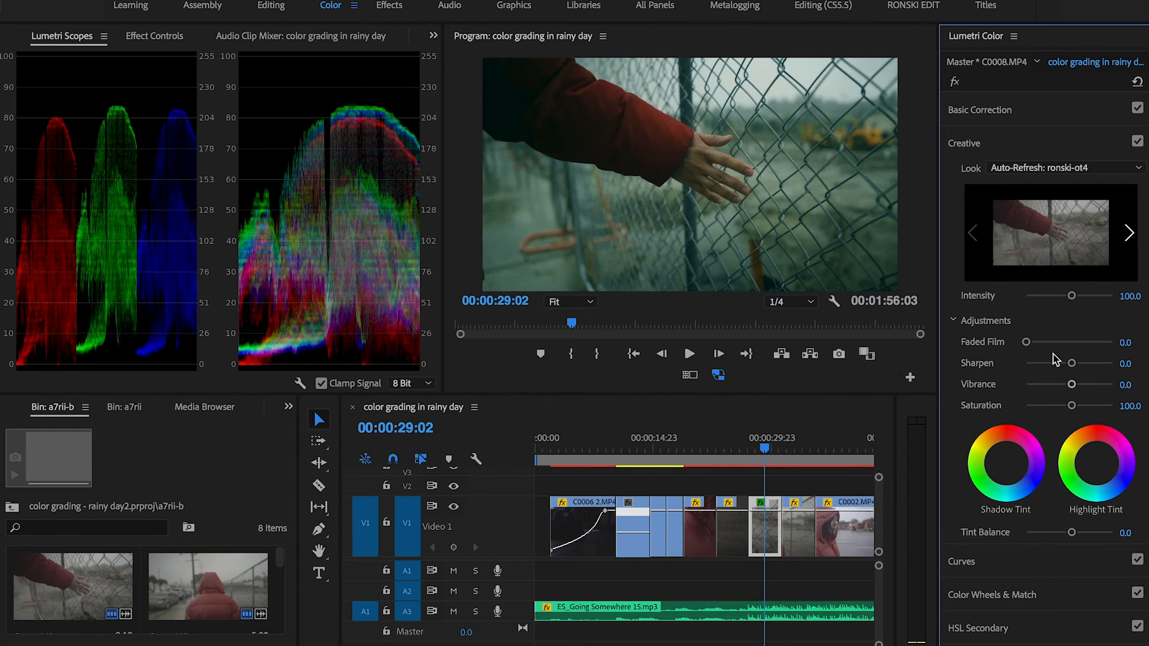
{"action": "mouse_move", "coordinate": [1073, 297]}
{"action": "left_mouse_down"}
{"action": "mouse_move", "coordinate": [1040, 299]}
{"action": "mouse_move", "coordinate": [1052, 298]}
{"action": "left_mouse_up"}
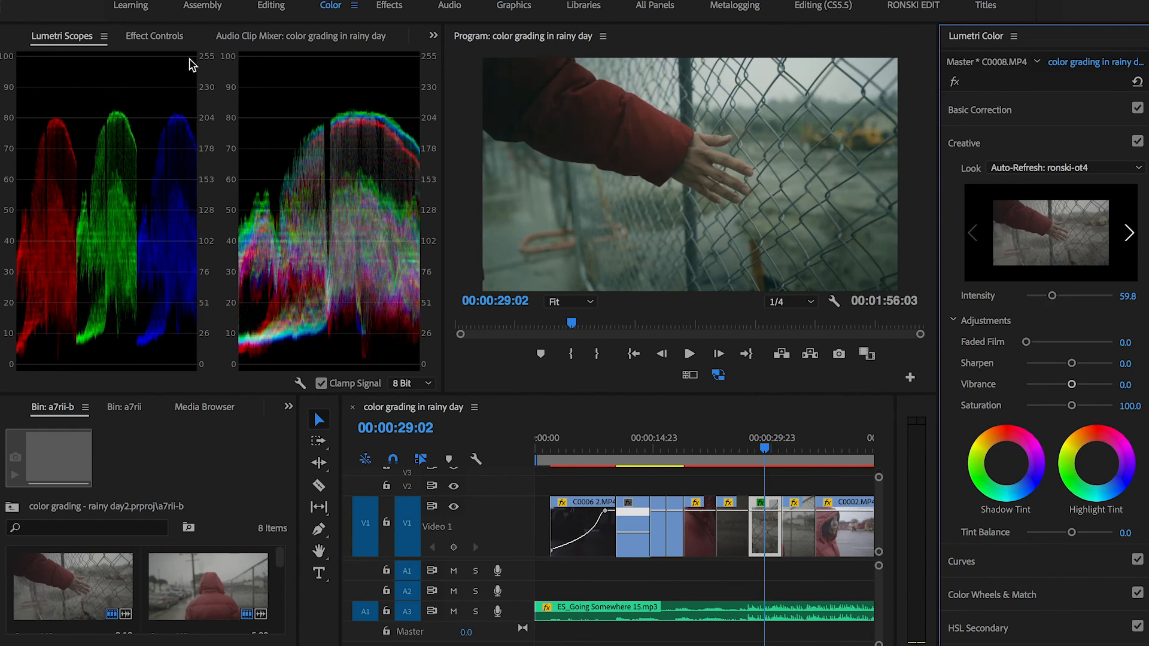
Step: Compare C0008.MP4 with its Lumetri Color effect switched off and back on in the effect controls
{"action": "left_click", "coordinate": [171, 37]}
{"action": "scroll", "coordinate": [37, 347], "scroll_direction": "down", "scroll_amount": 2}
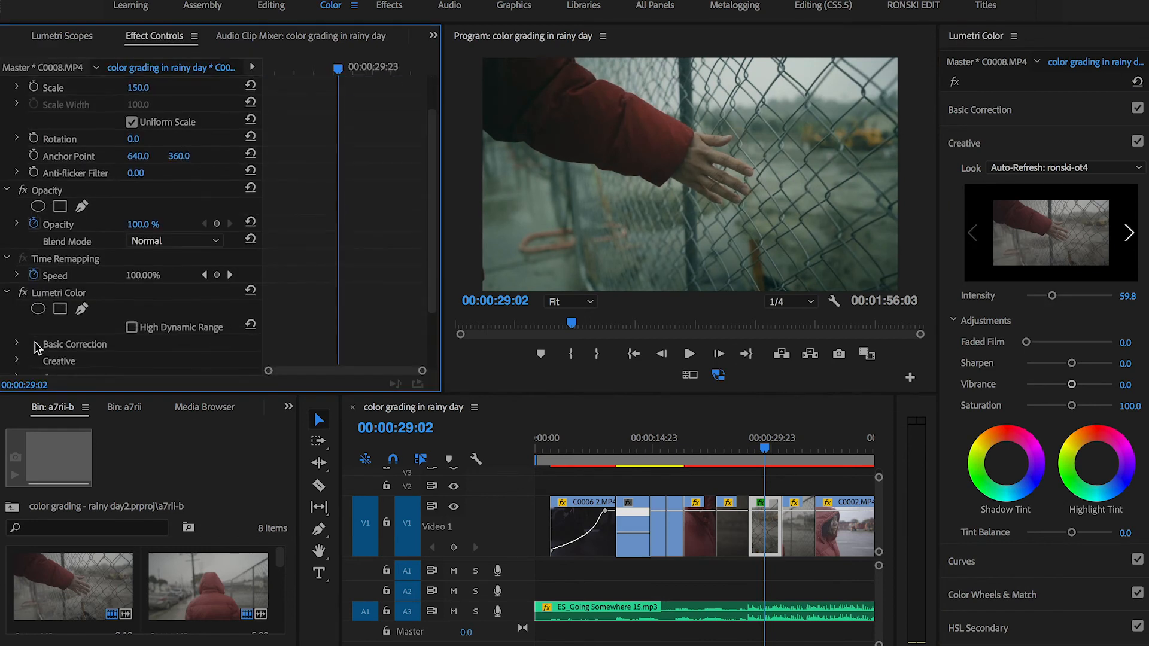
{"action": "left_click", "coordinate": [23, 293]}
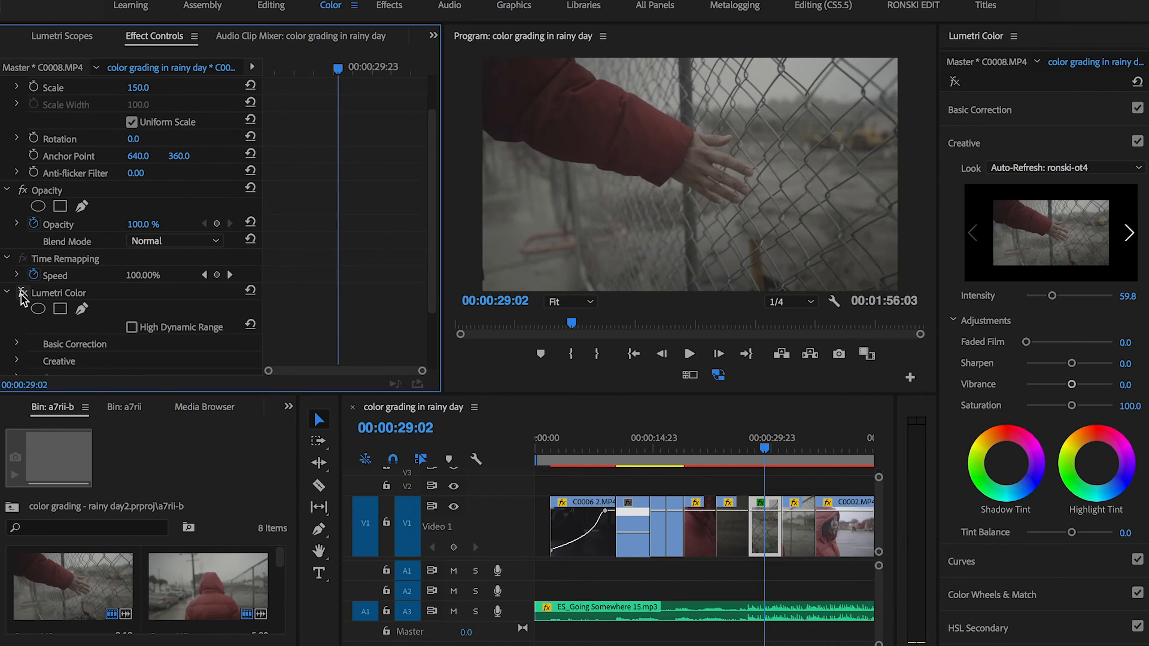
{"action": "left_click", "coordinate": [23, 294]}
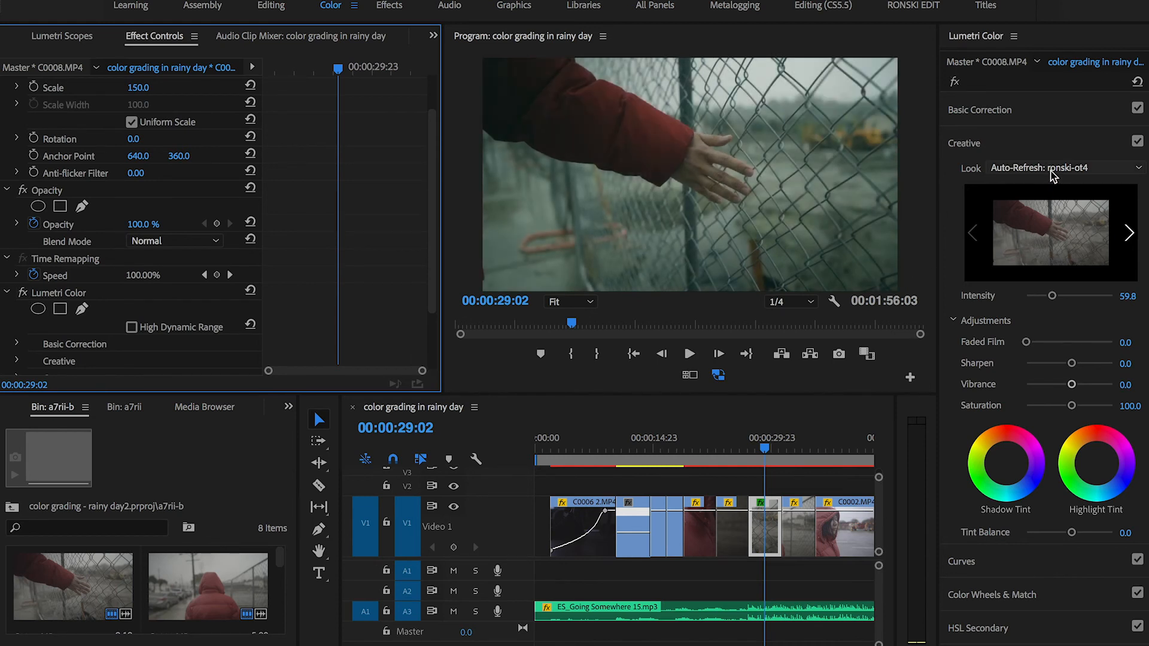
Step: Set the Creative look of clip C0008.MP4 to None
{"action": "left_click", "coordinate": [1051, 170]}
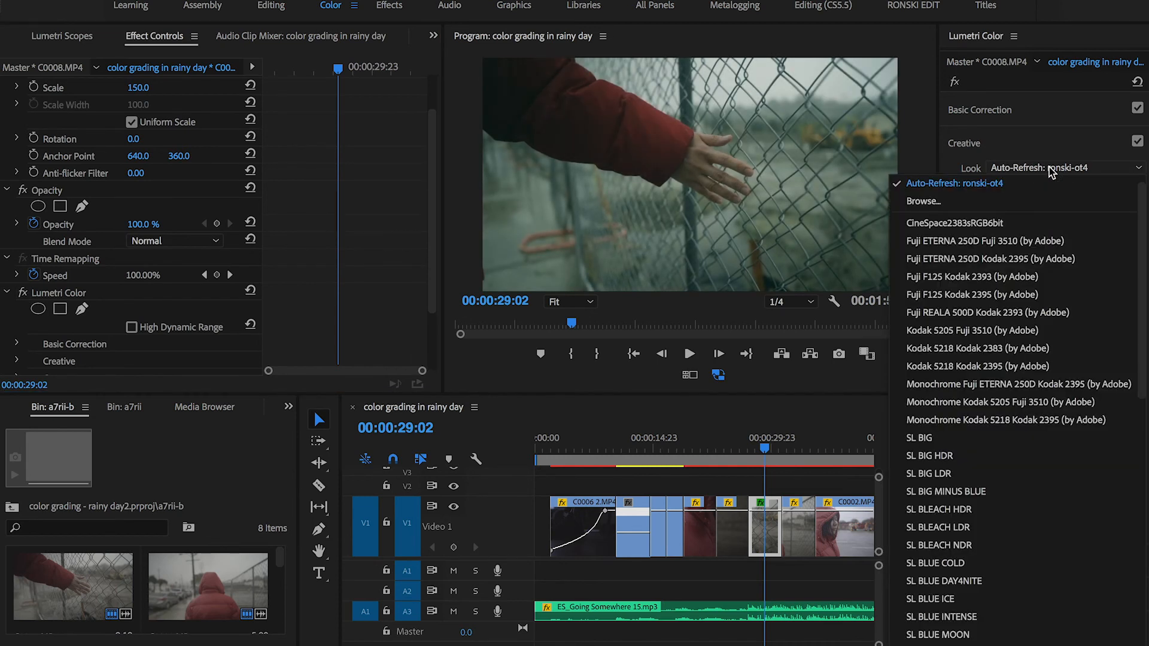
{"action": "left_click", "coordinate": [761, 544]}
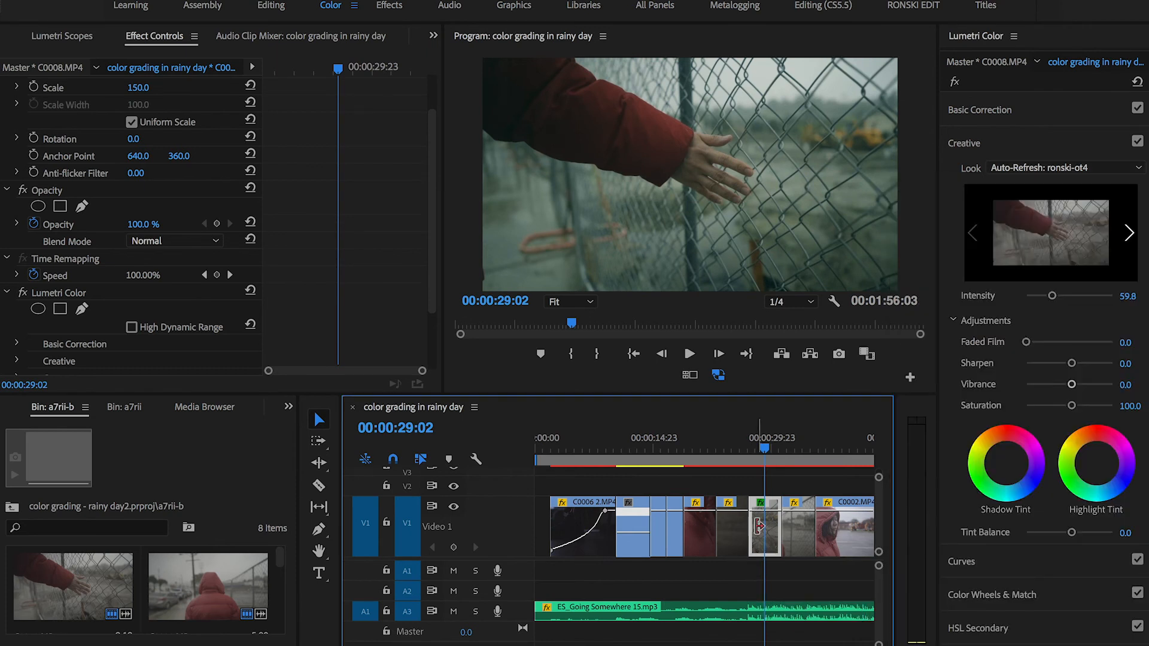
{"action": "left_click", "coordinate": [1033, 168]}
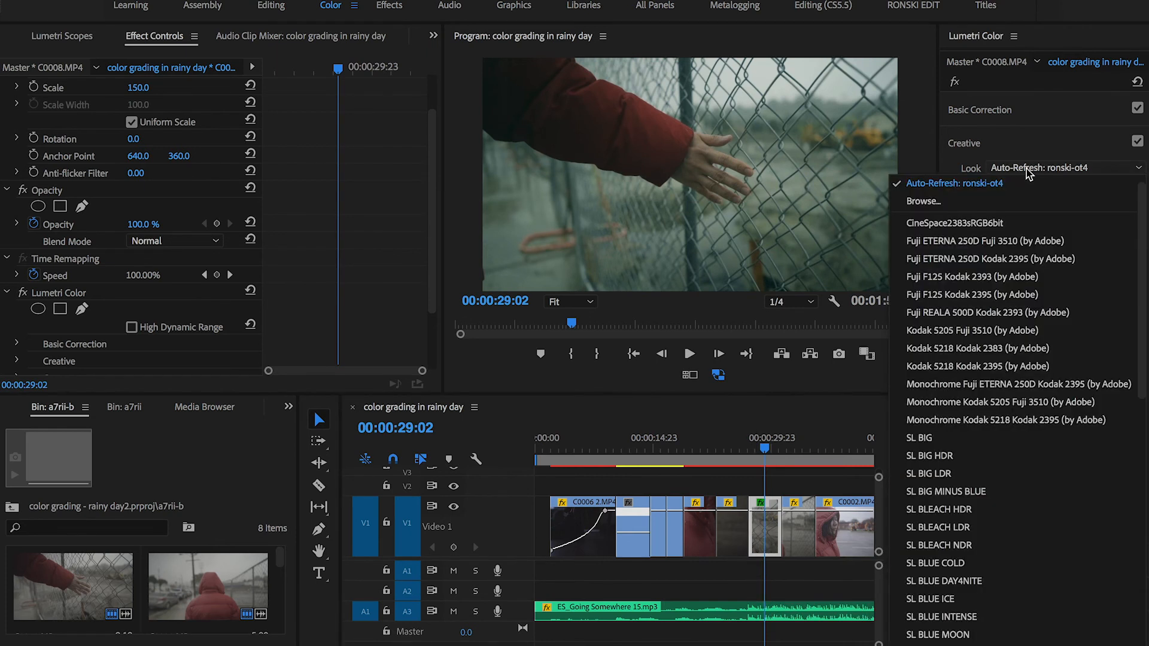
{"action": "scroll", "coordinate": [995, 474], "scroll_direction": "up", "scroll_amount": 1}
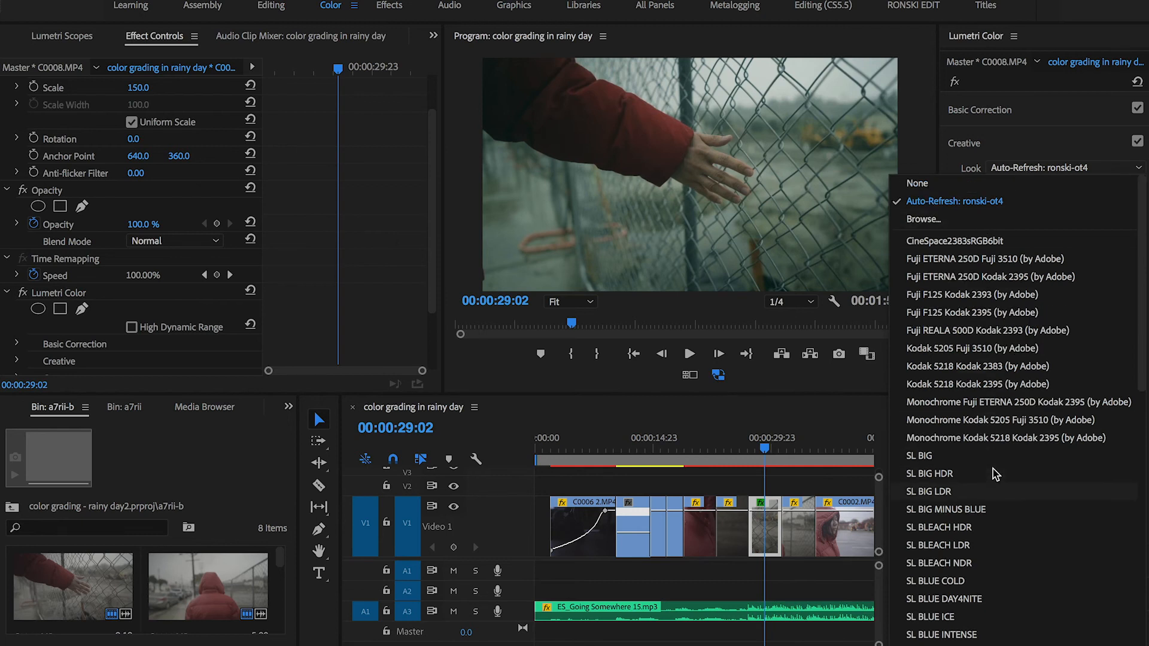
{"action": "left_click", "coordinate": [955, 184]}
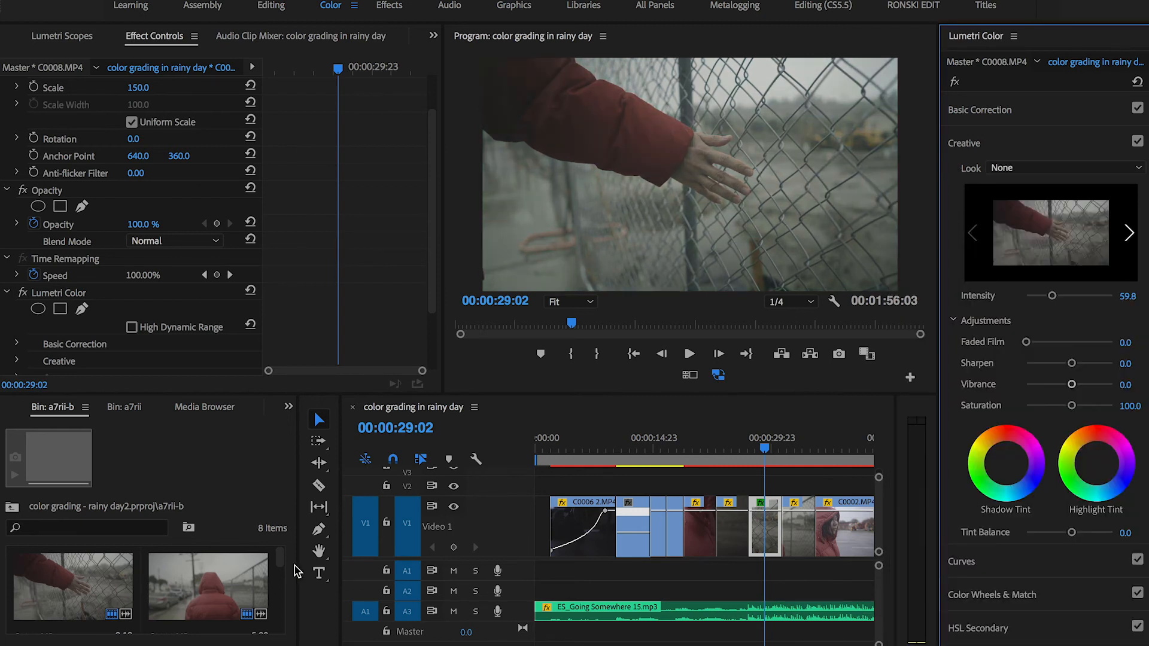
Step: Place the Adjustment Layer from the a7rii-b bin on track V2 above clip C0008.MP4, aligned with its start
{"action": "left_click_drag", "start_coordinate": [284, 566], "coordinate": [277, 628]}
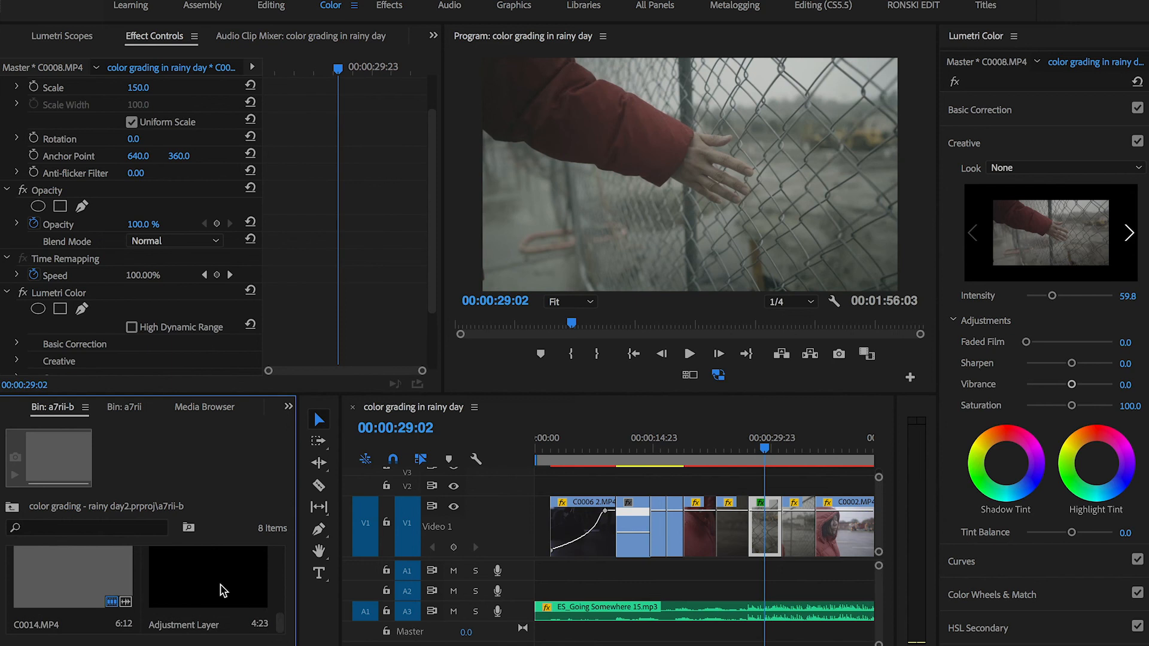
{"action": "left_click", "coordinate": [223, 591]}
{"action": "left_click_drag", "start_coordinate": [223, 590], "coordinate": [756, 486]}
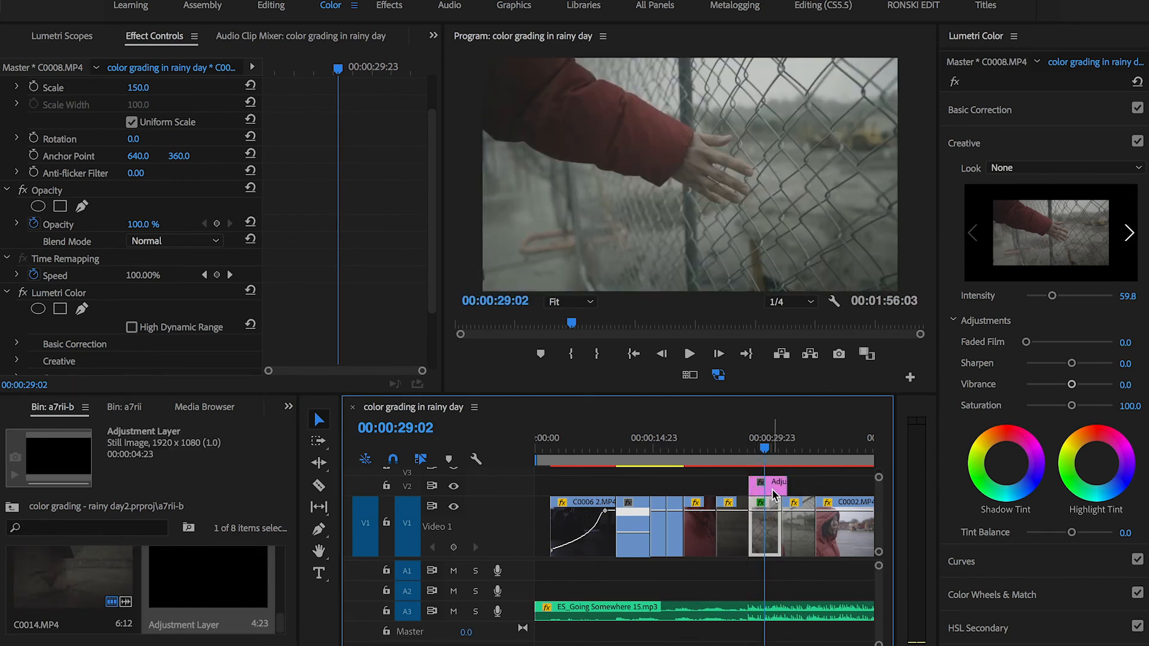
Step: Load ronski-ot4.CUBE as the Creative look of the adjustment layer
{"action": "left_click", "coordinate": [771, 484]}
{"action": "left_click", "coordinate": [1039, 167]}
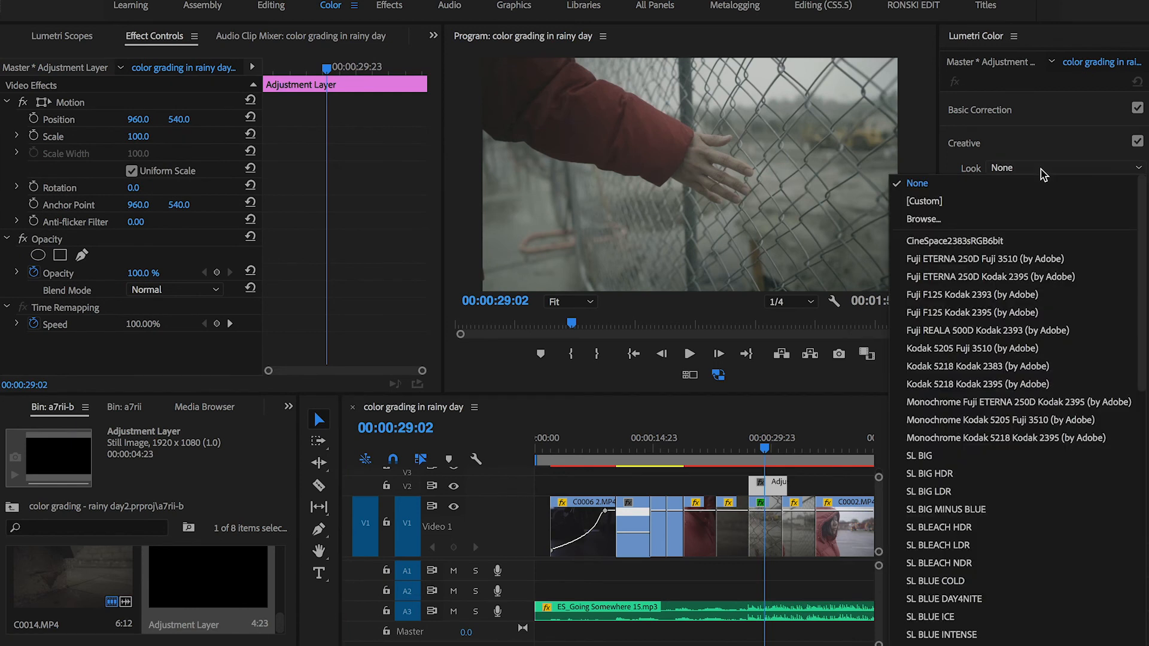
{"action": "left_click", "coordinate": [923, 219]}
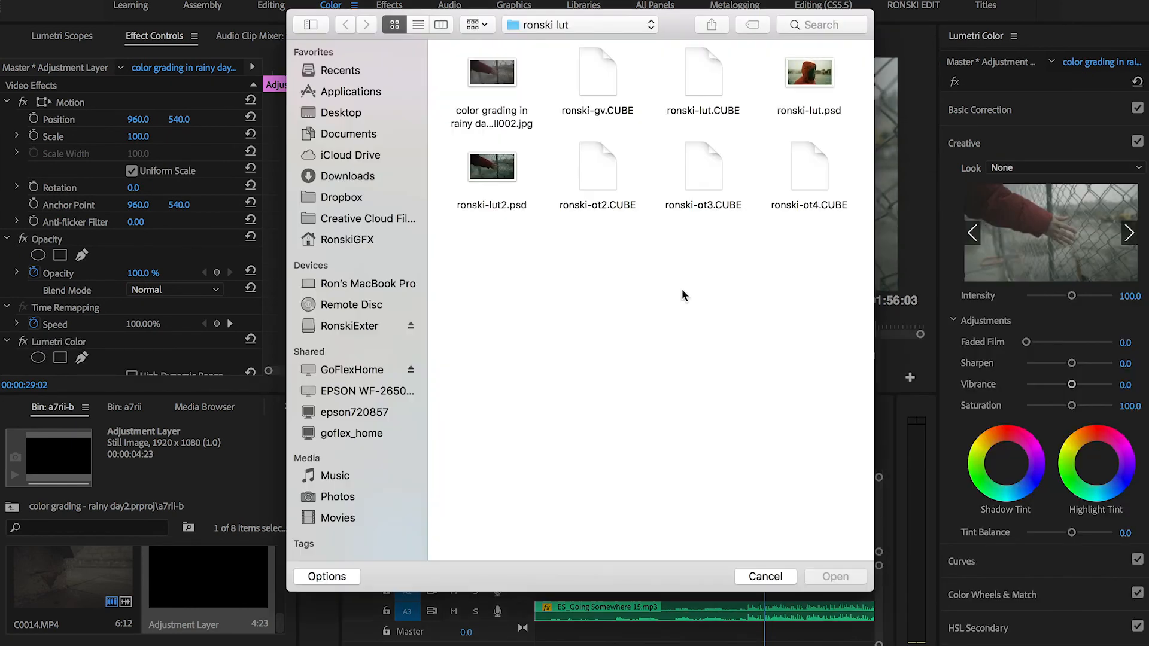
{"action": "left_click", "coordinate": [810, 160]}
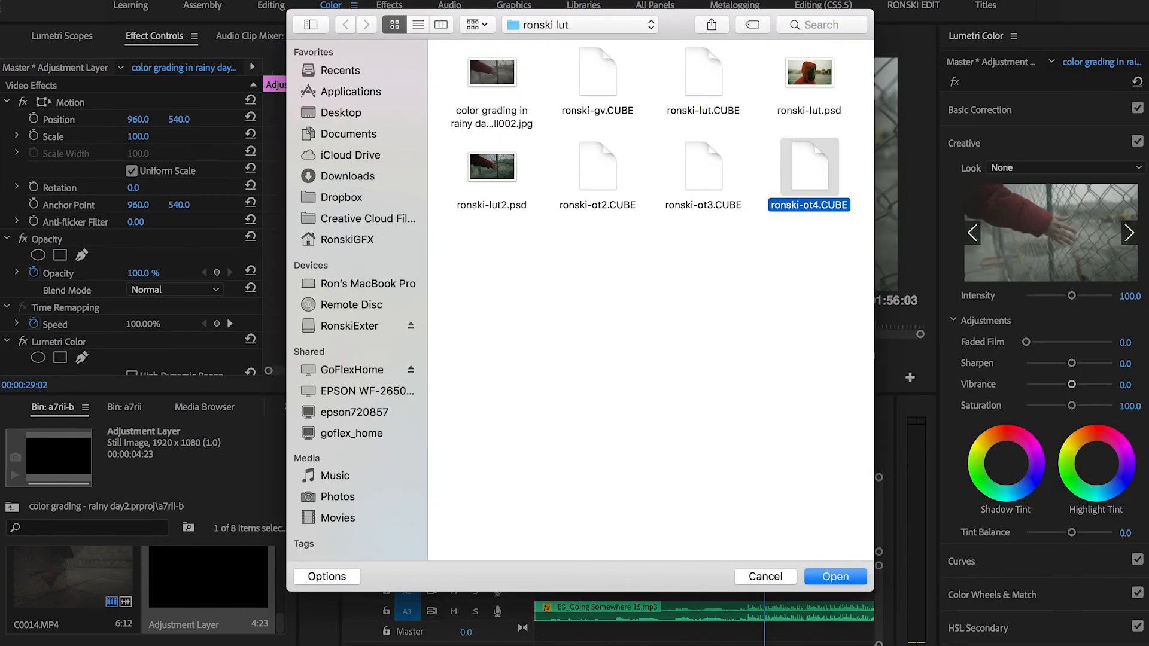
{"action": "left_click", "coordinate": [849, 578]}
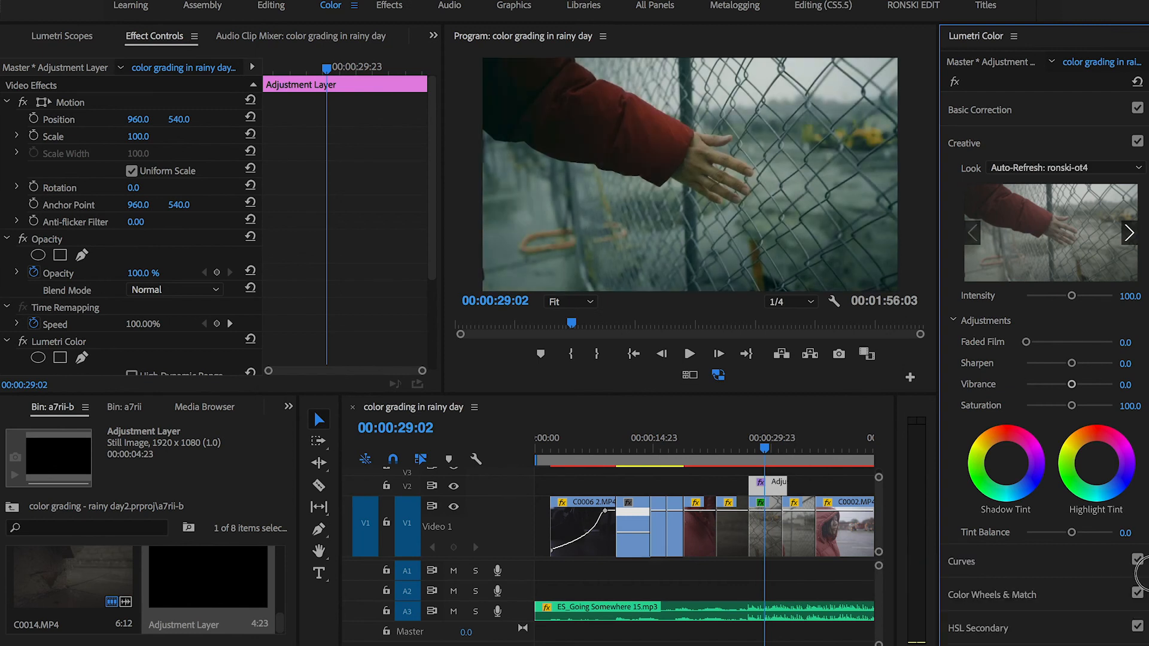
Step: Set the intensity of the adjustment layer's Creative look to 97.2
{"action": "left_click", "coordinate": [1142, 565]}
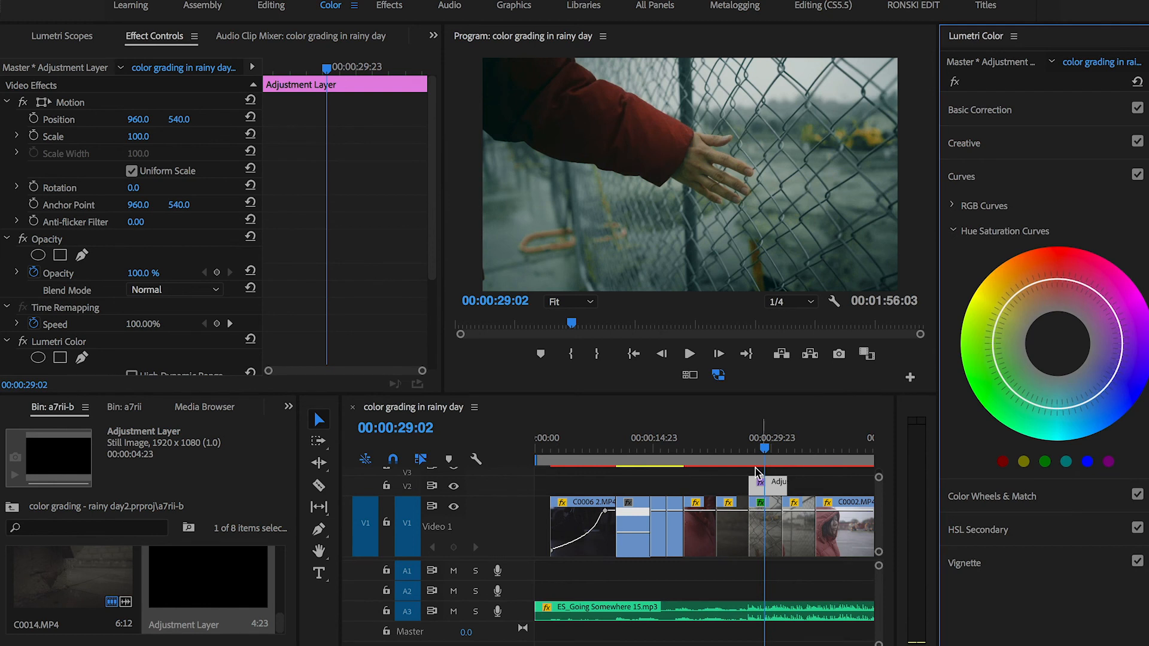
{"action": "left_click", "coordinate": [777, 482]}
{"action": "left_click", "coordinate": [1027, 144]}
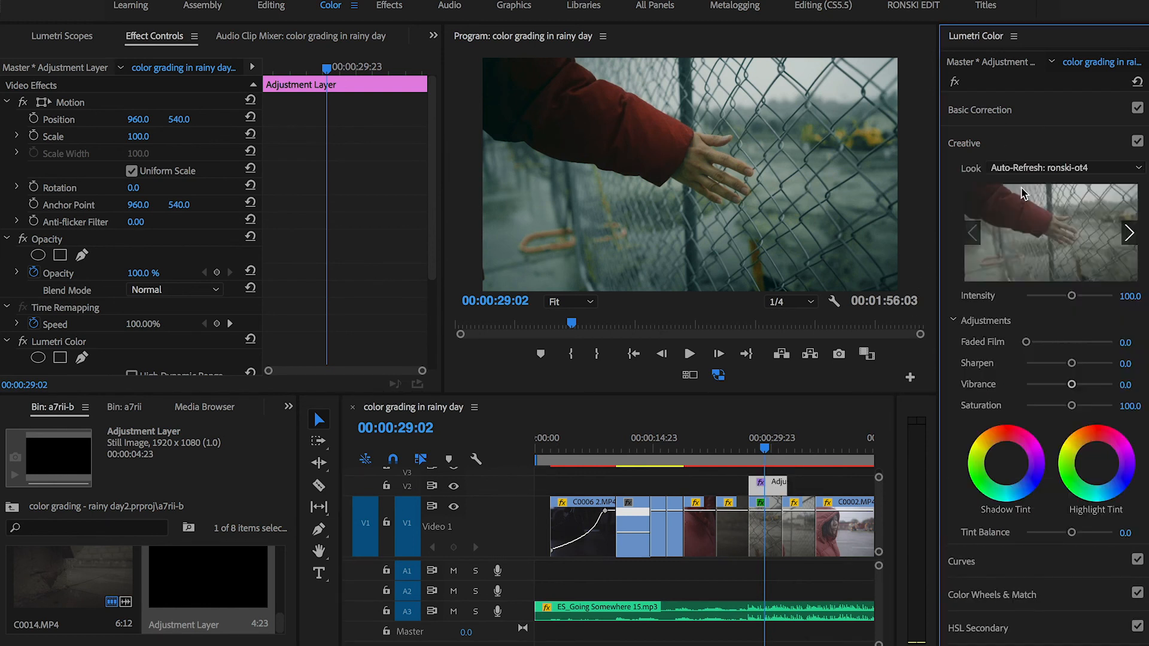
{"action": "mouse_move", "coordinate": [1068, 296]}
{"action": "left_mouse_down"}
{"action": "mouse_move", "coordinate": [1048, 297]}
{"action": "mouse_move", "coordinate": [1058, 298]}
{"action": "left_mouse_up"}
Step: Preview clip C0009.MP4 at 00:00:32:03 and extend the adjustment layer's end over it into the following clip
{"action": "left_click", "coordinate": [761, 459]}
{"action": "left_click", "coordinate": [788, 450]}
{"action": "left_click", "coordinate": [808, 550]}
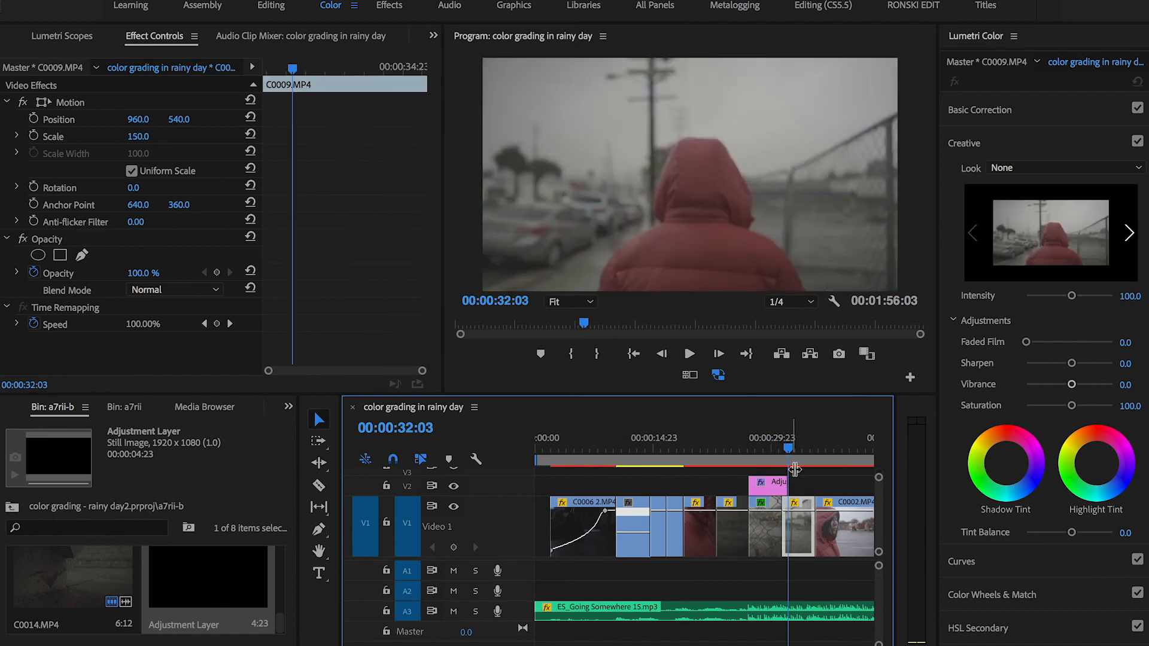
{"action": "left_click", "coordinate": [783, 483]}
{"action": "left_click_drag", "start_coordinate": [783, 483], "coordinate": [844, 482]}
{"action": "mouse_move", "coordinate": [790, 453]}
{"action": "left_mouse_down"}
{"action": "mouse_move", "coordinate": [801, 453]}
{"action": "mouse_move", "coordinate": [786, 450]}
{"action": "left_mouse_up"}
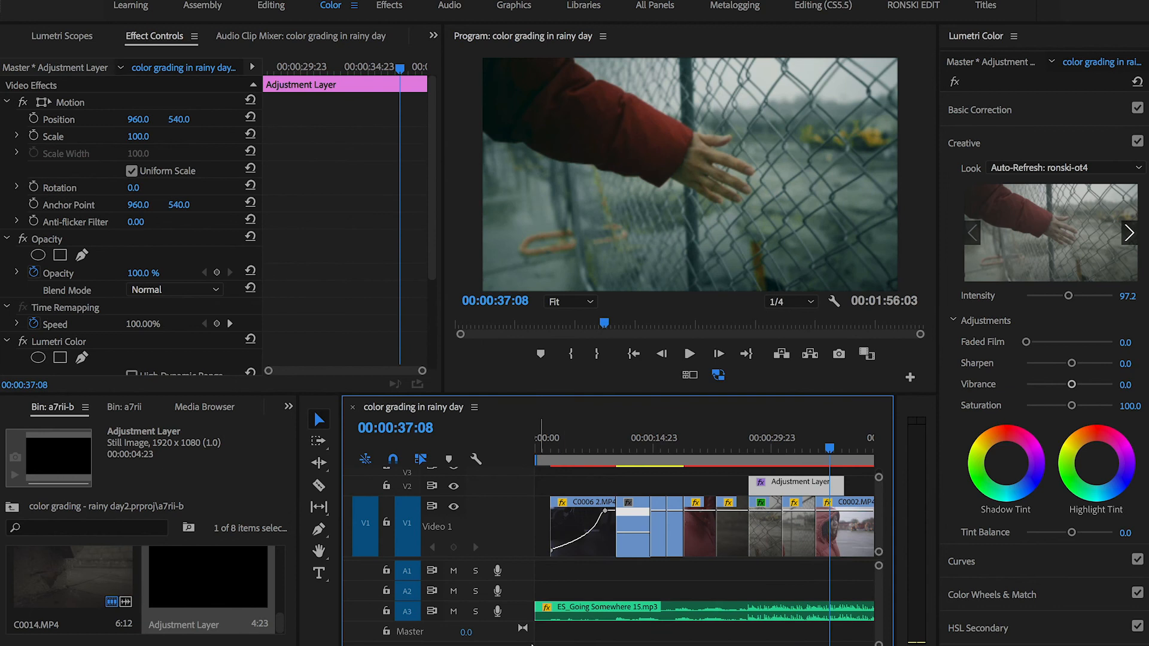
Step: Extend both ends of the adjustment layer to cover every clip on V1, from the first to the last
{"action": "left_click_drag", "start_coordinate": [507, 645], "coordinate": [552, 645]}
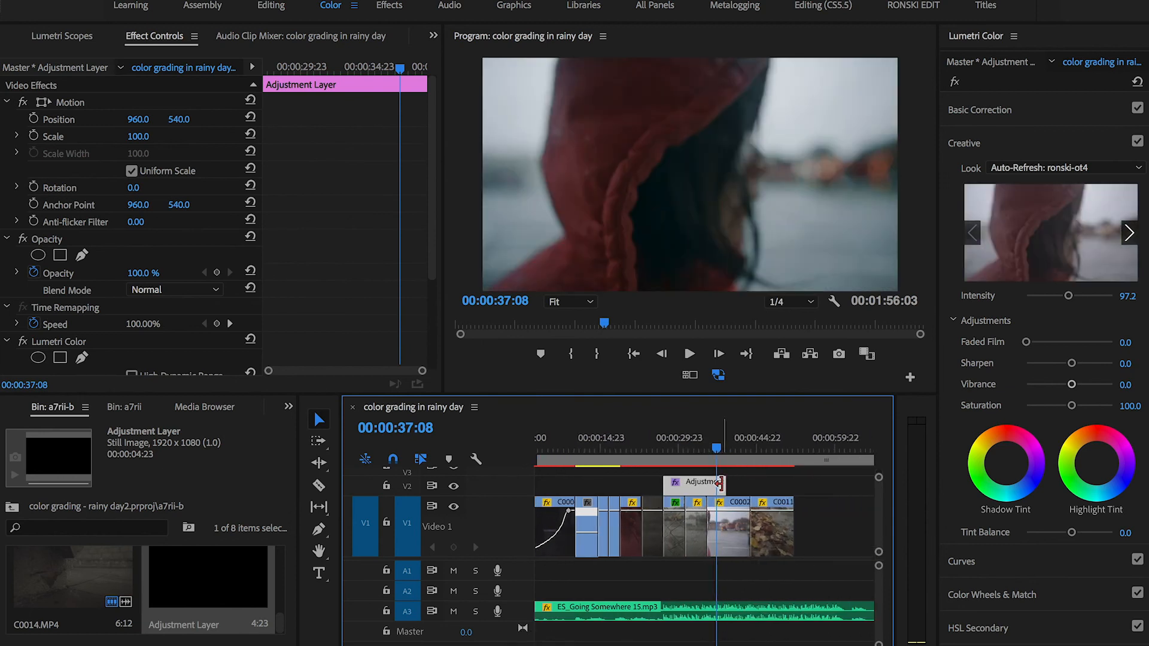
{"action": "left_click_drag", "start_coordinate": [720, 484], "coordinate": [794, 483]}
{"action": "left_click_drag", "start_coordinate": [669, 494], "coordinate": [545, 483]}
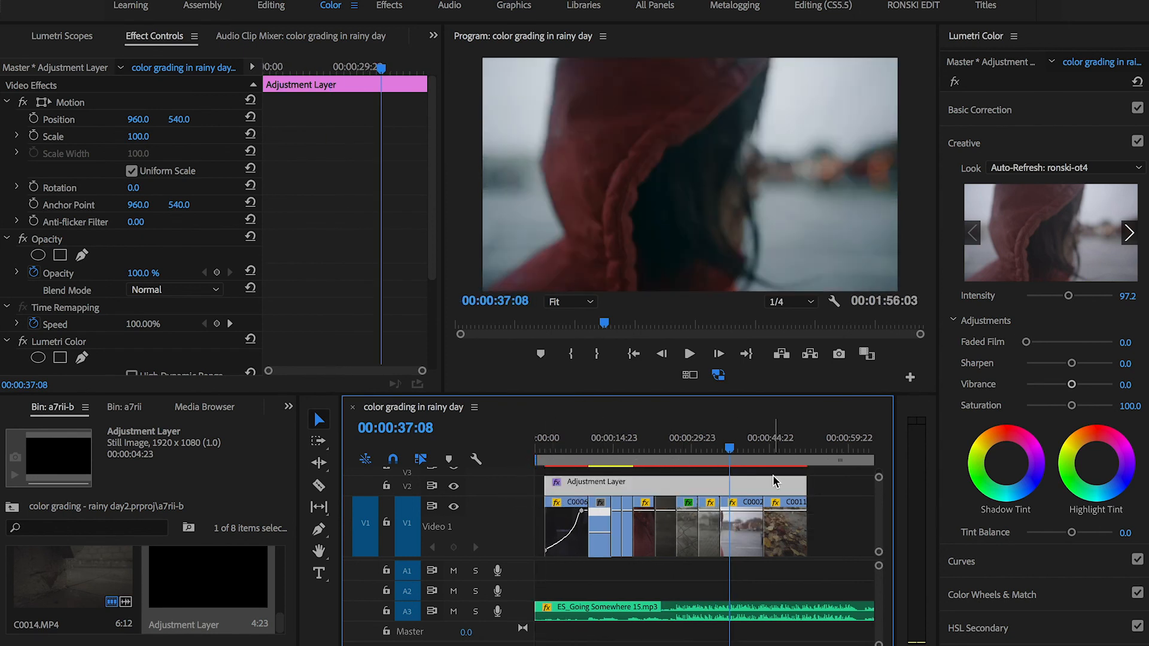
Step: Save the project and compare the fallen-leaves shot at 00:00:46:16 with the adjustment layer's Lumetri Color off and on
{"action": "left_click_drag", "start_coordinate": [730, 450], "coordinate": [780, 453]}
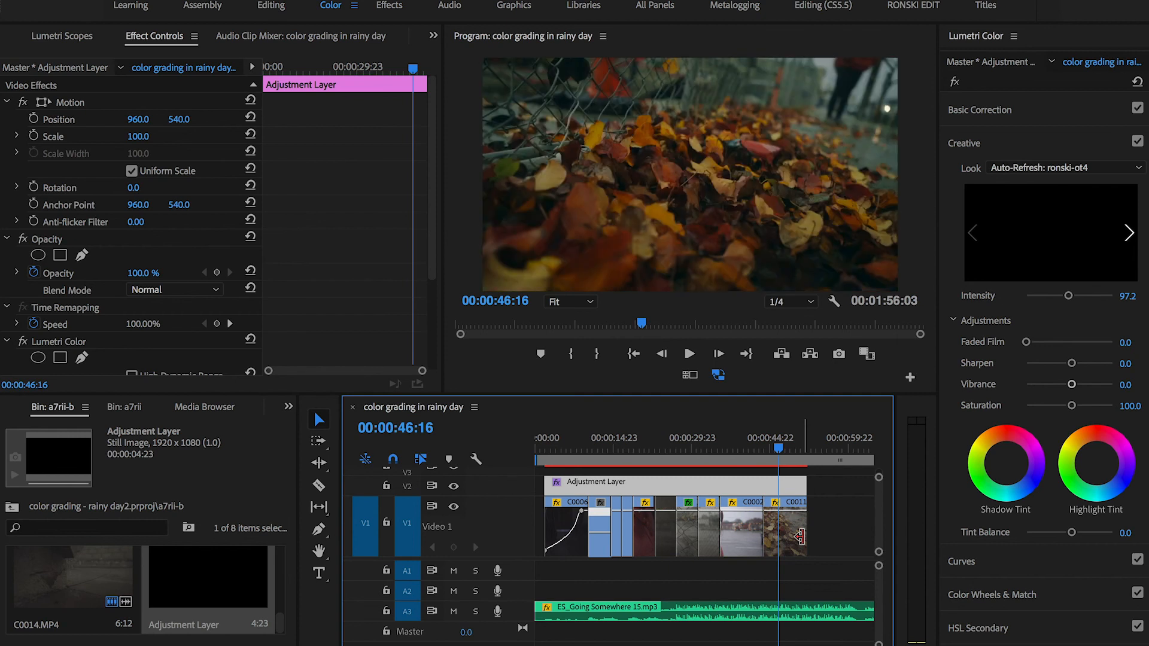
{"action": "key", "text": "ctrl+s"}
{"action": "left_click", "coordinate": [23, 341]}
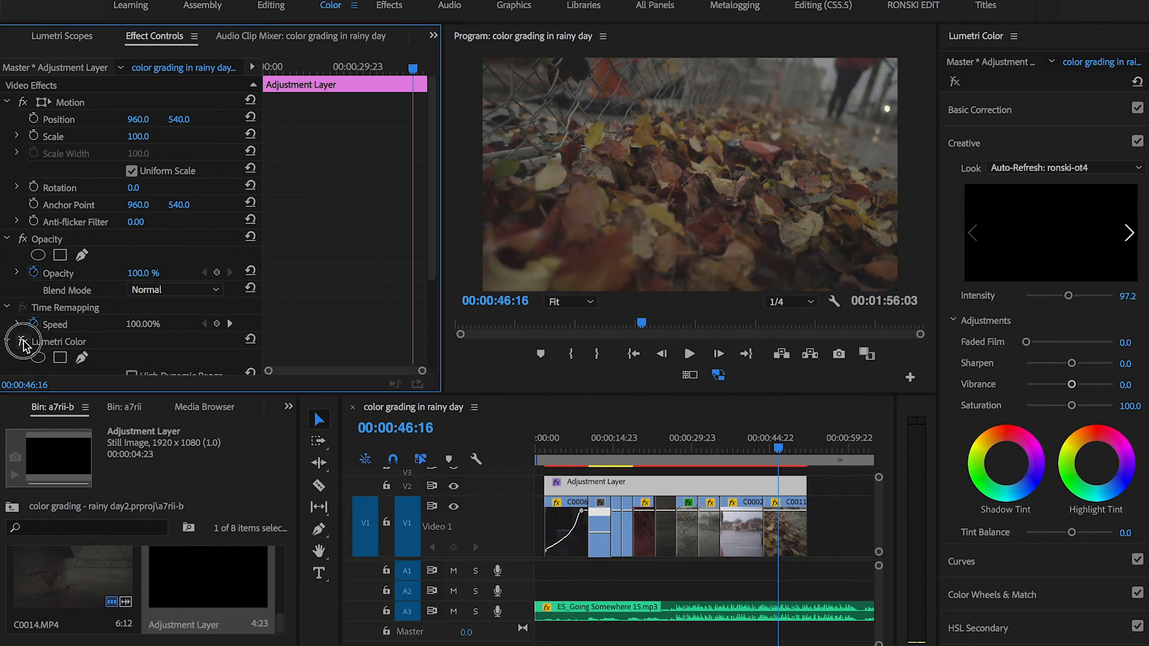
{"action": "left_click", "coordinate": [22, 342]}
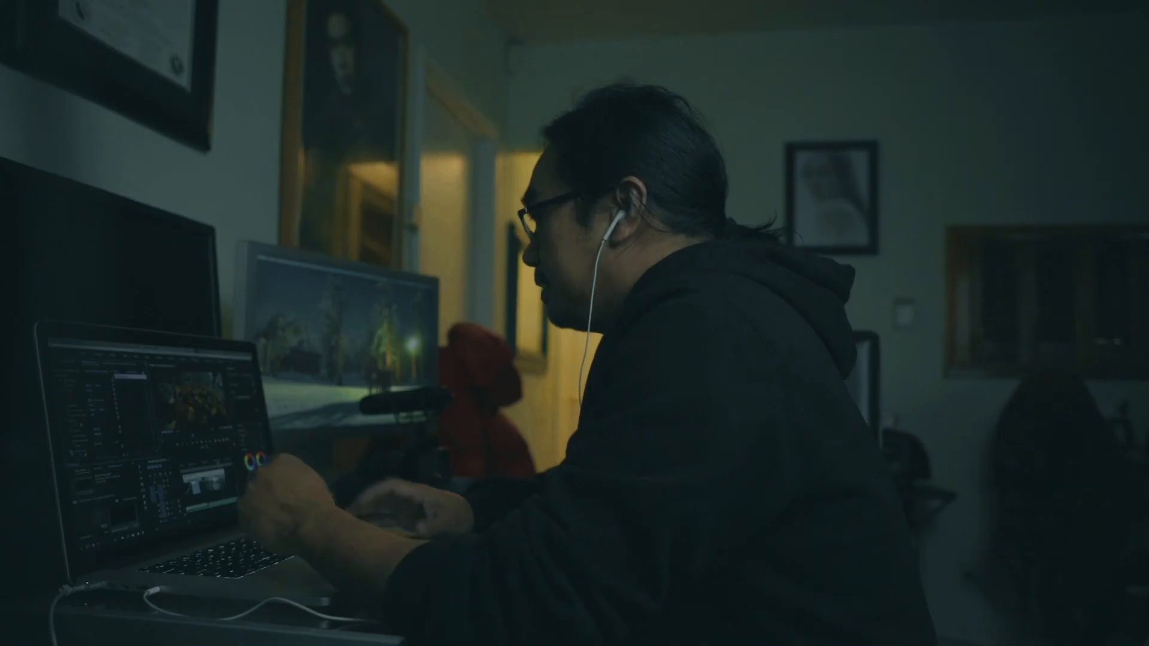